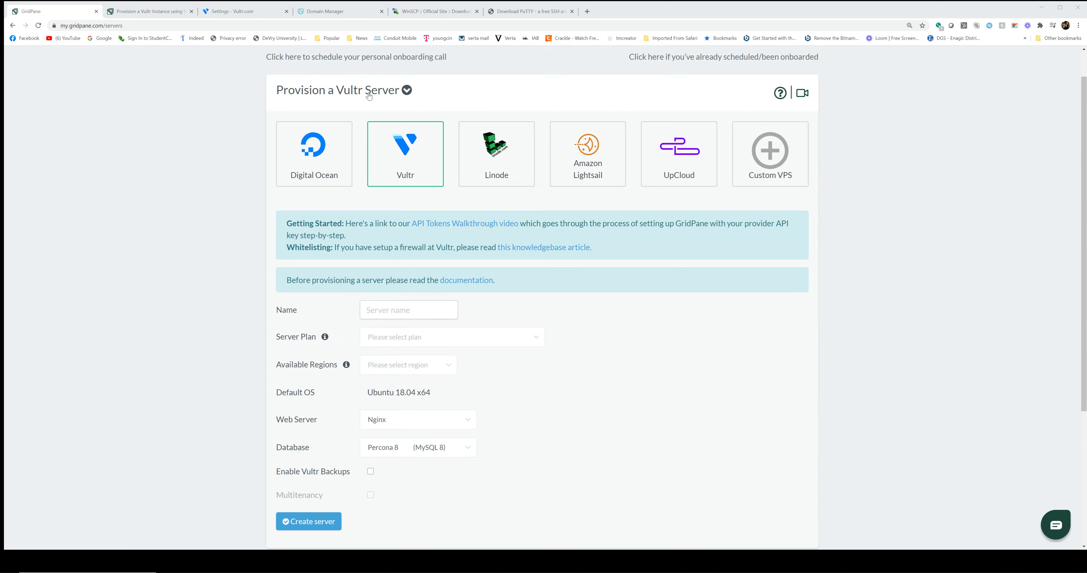
# Open GridPane's Sites page, switch to the GoDaddy DNS management page and copy the domain unlearnscience.com
pyautogui.click(418, 62)
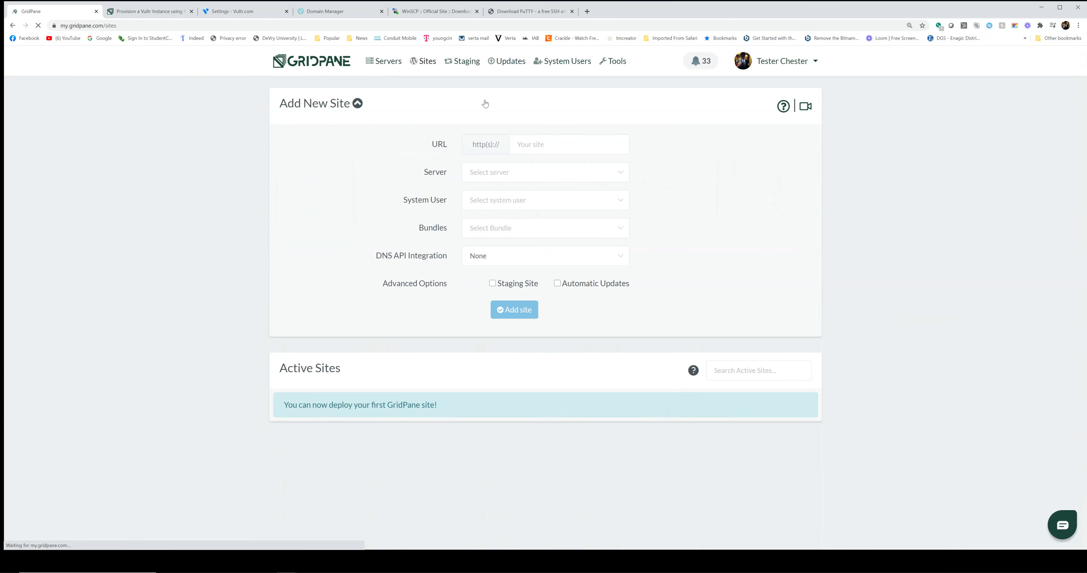
pyautogui.click(529, 144)
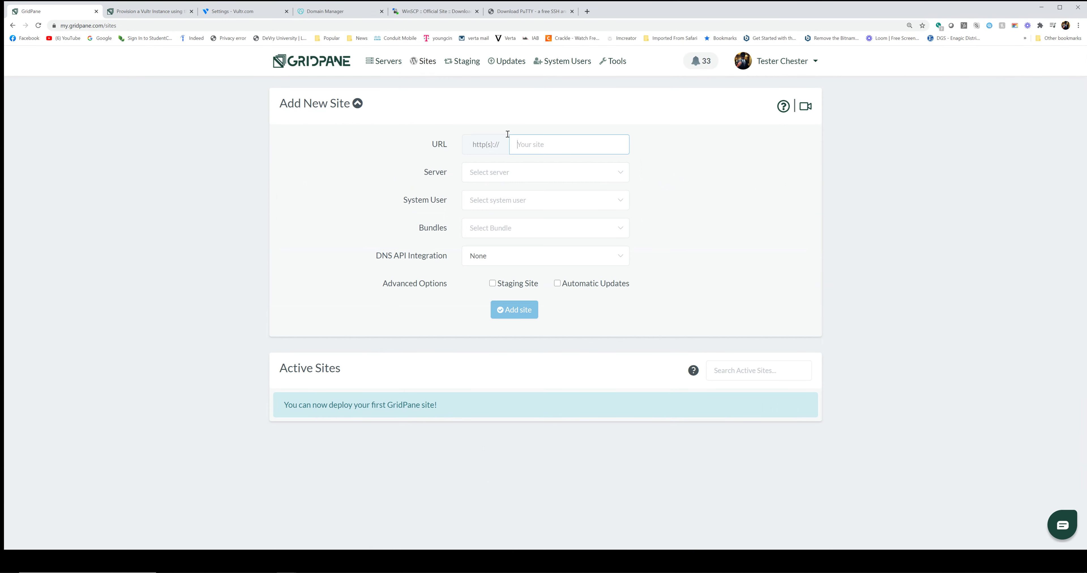
pyautogui.click(334, 12)
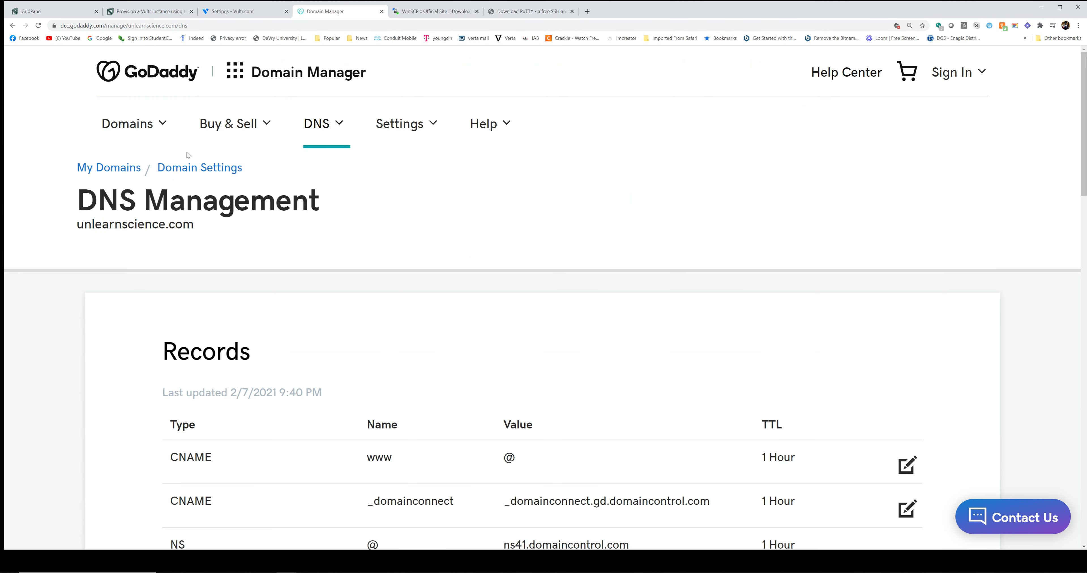
pyautogui.doubleClick(116, 230)
pyautogui.moveTo(194, 226); pyautogui.dragTo(77, 226)
pyautogui.hotkey('ctrl', 'c')
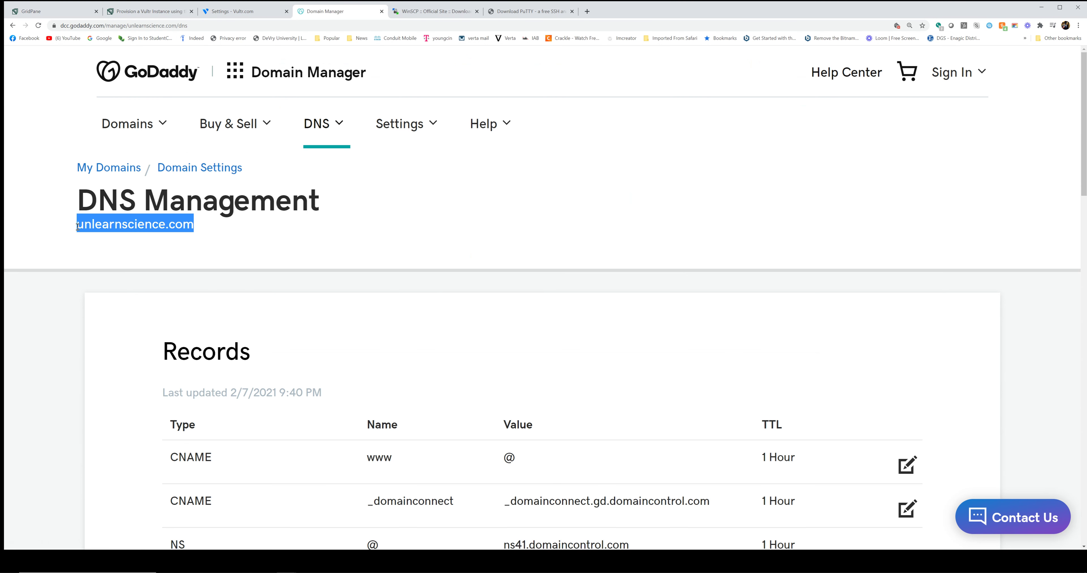
# Back in GridPane, enter the copied domain unlearnscience.com as the new site's URL and select the unlearnscience server
pyautogui.click(36, 3)
pyautogui.click(526, 145)
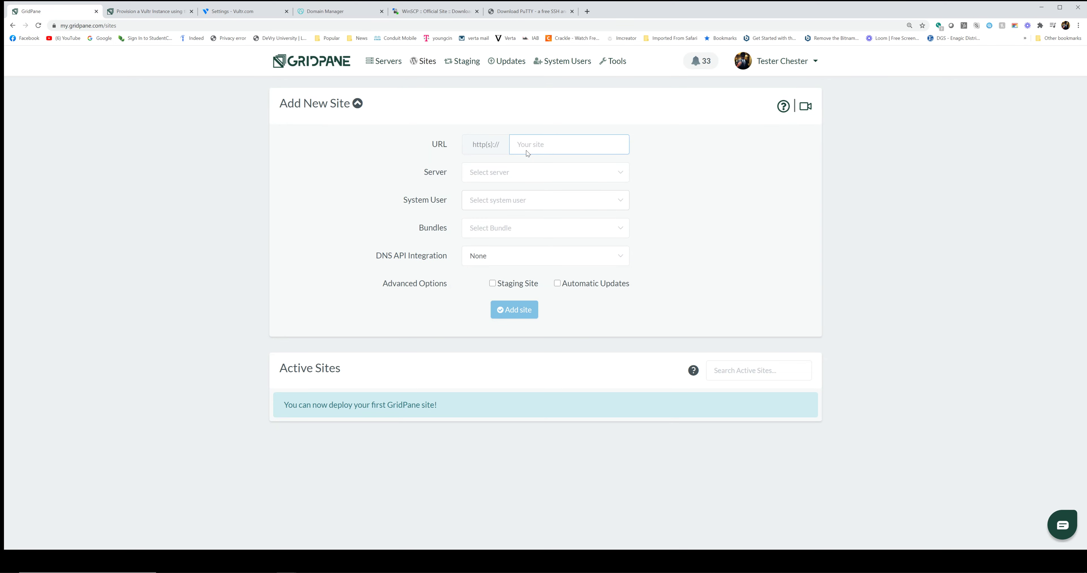
pyautogui.hotkey('ctrl', 'v')
pyautogui.click(482, 173)
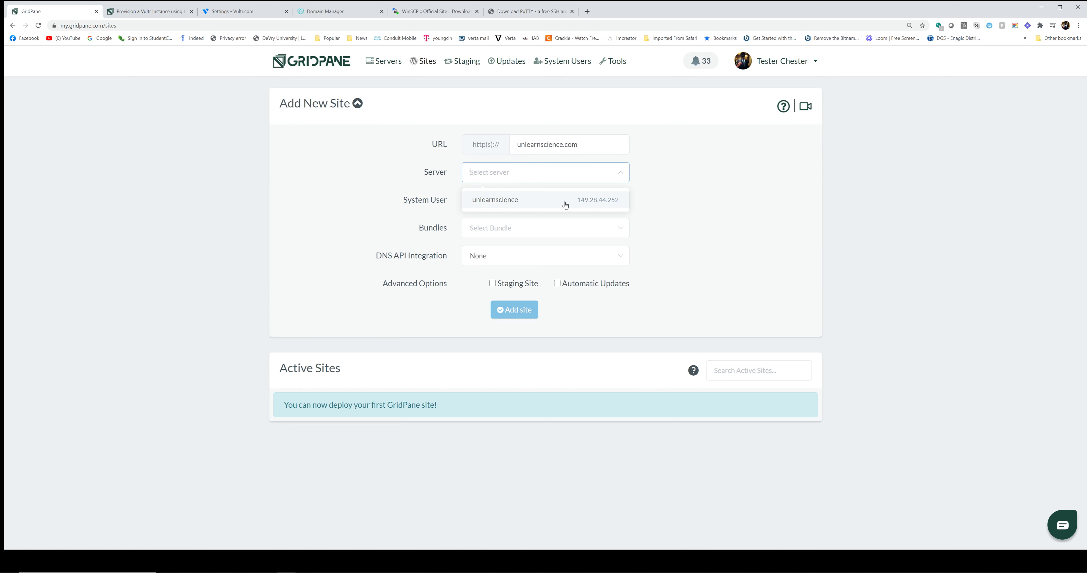
pyautogui.click(511, 204)
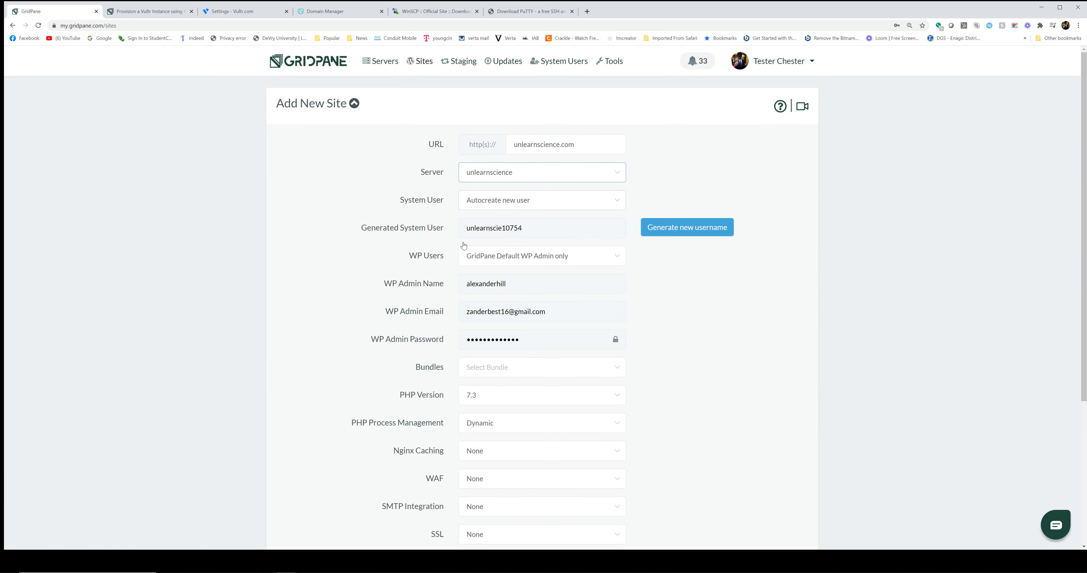
# Have the new site create a new system user called testerchester, with GridPane Default WP Admin only as WP users
pyautogui.click(484, 205)
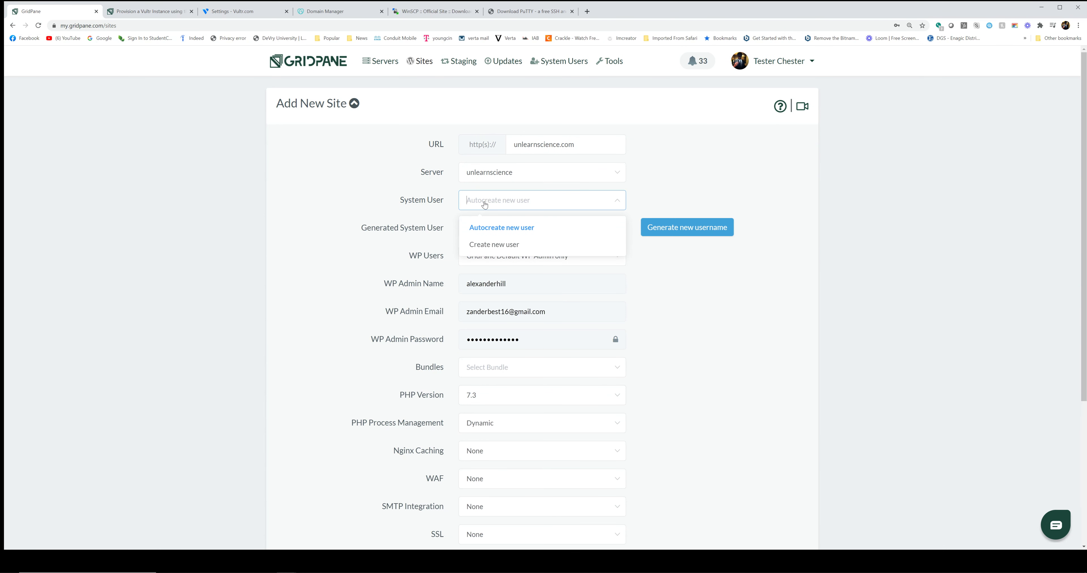
pyautogui.click(485, 227)
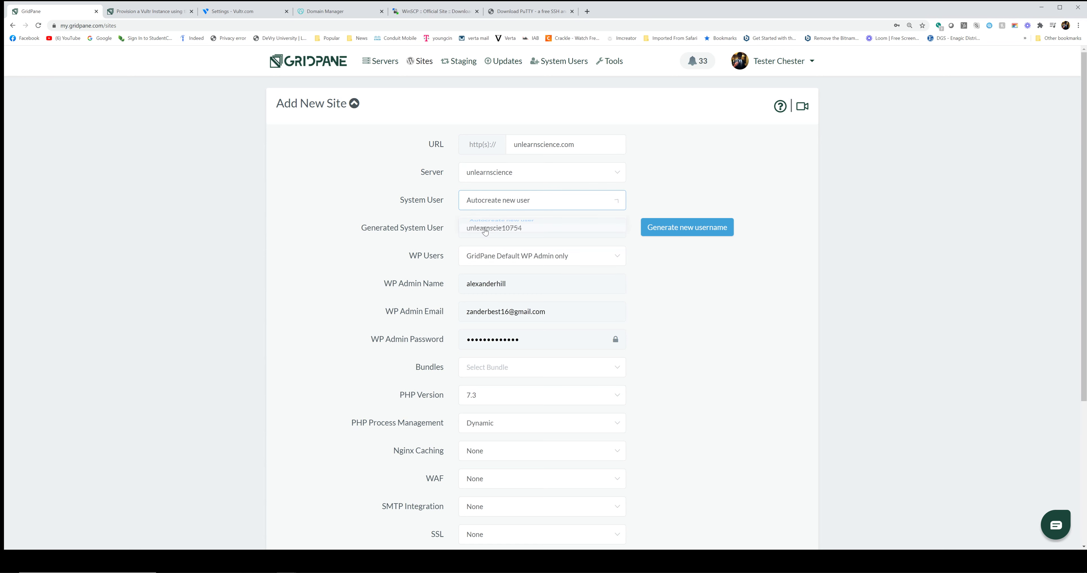
pyautogui.click(487, 203)
pyautogui.click(492, 244)
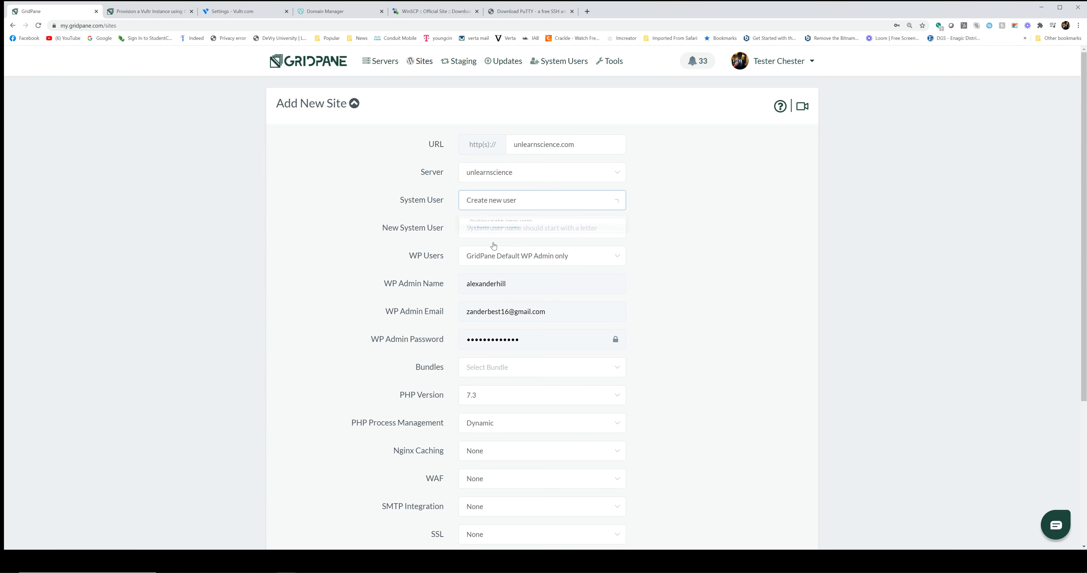
pyautogui.click(493, 228)
pyautogui.write('test')
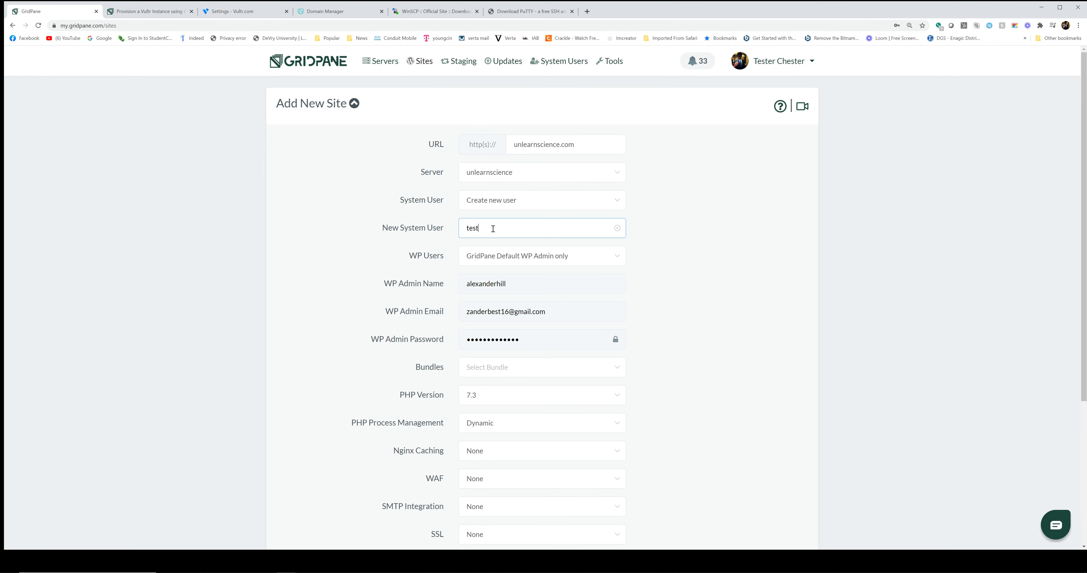
pyautogui.write('erchester')
pyautogui.click(502, 255)
pyautogui.click(500, 253)
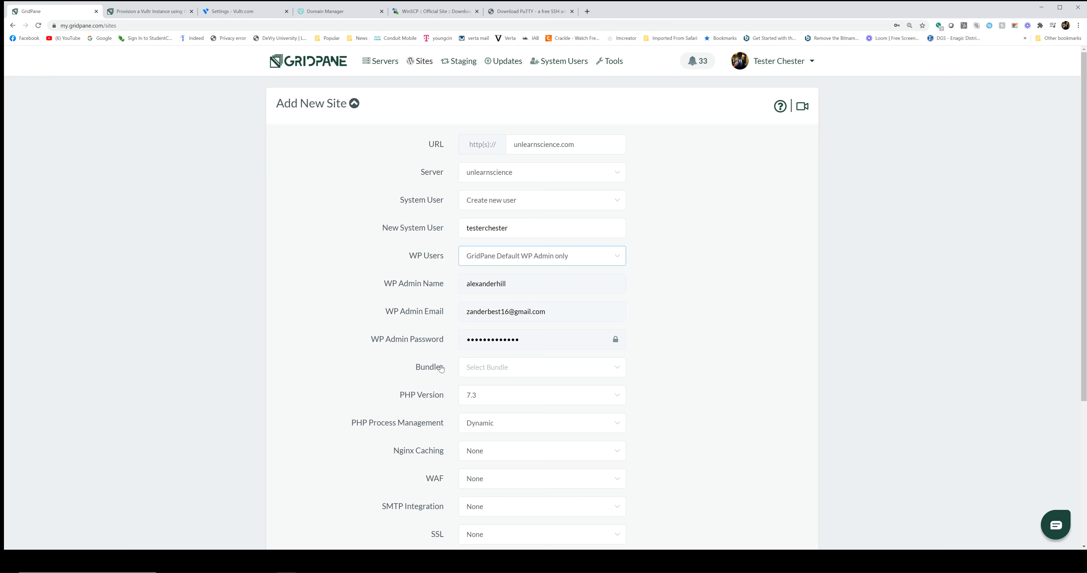
# Examine which bundles are available for the new site without choosing one
pyautogui.click(496, 372)
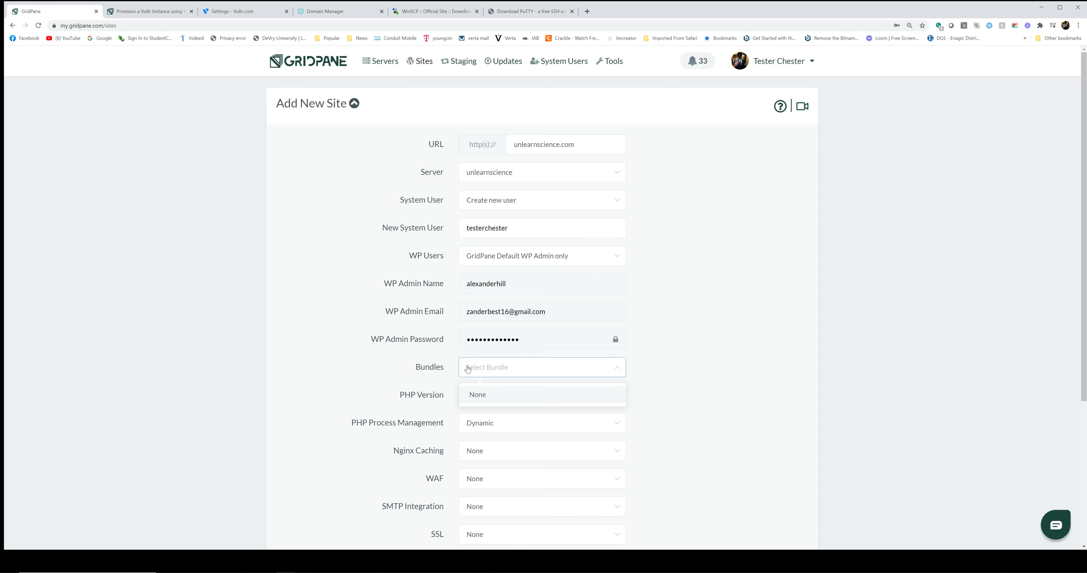
pyautogui.scroll(-1, 434, 368)
pyautogui.scroll(-1, 446, 359)
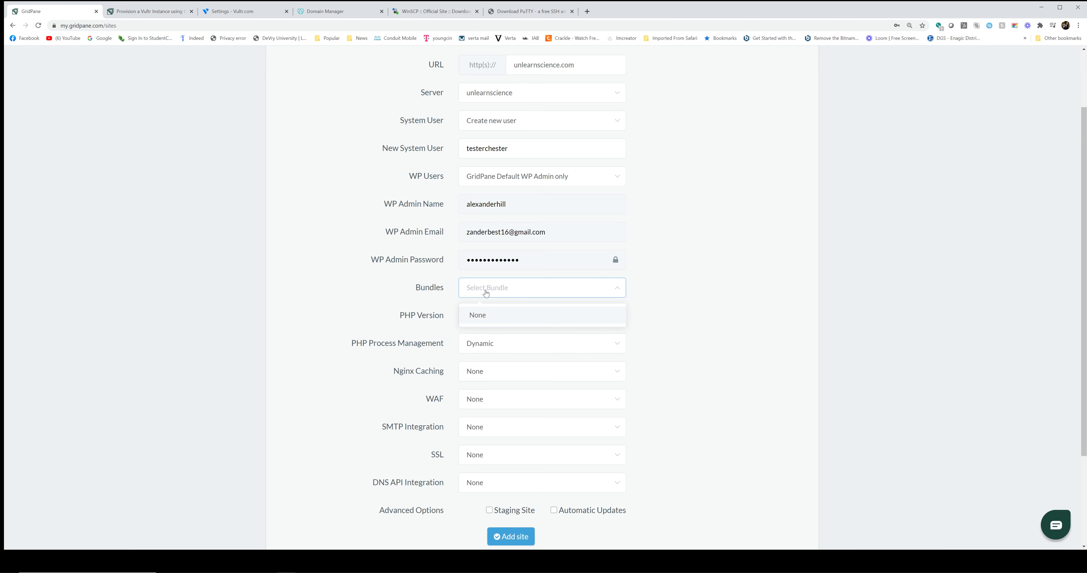
pyautogui.scroll(1, 483, 295)
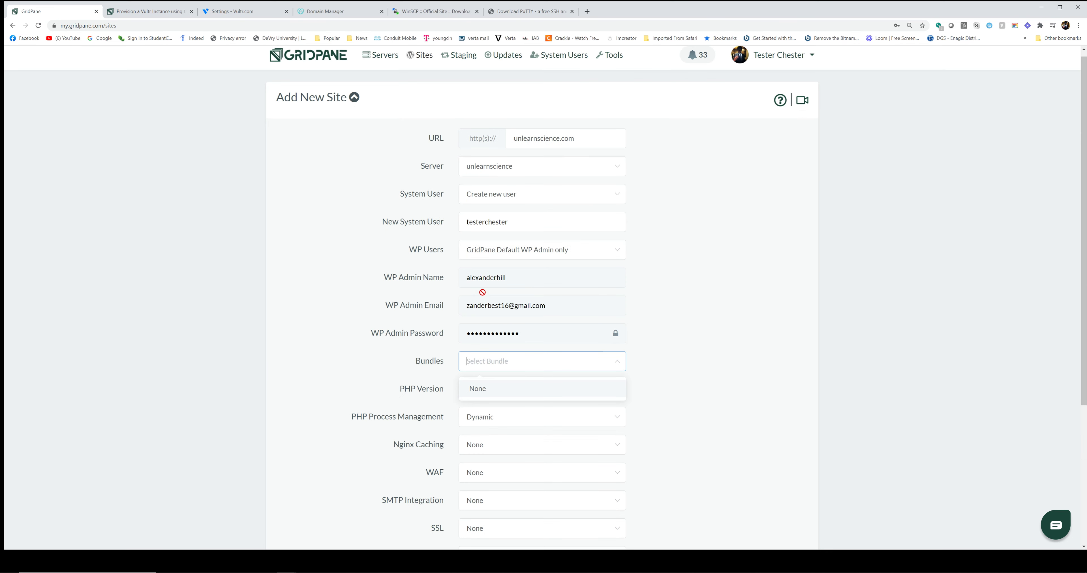
pyautogui.scroll(-1, 479, 297)
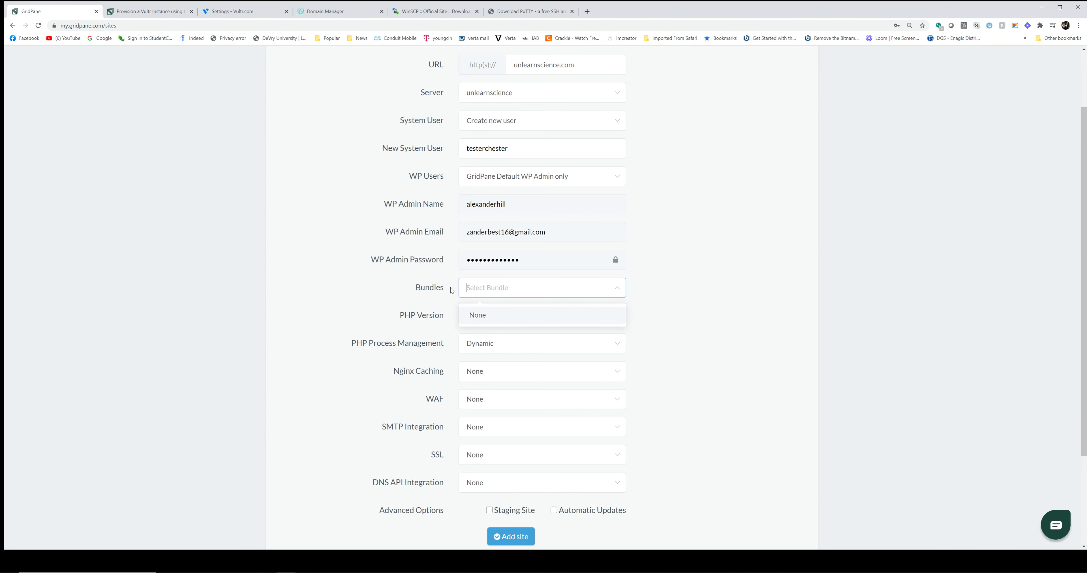
pyautogui.click(408, 299)
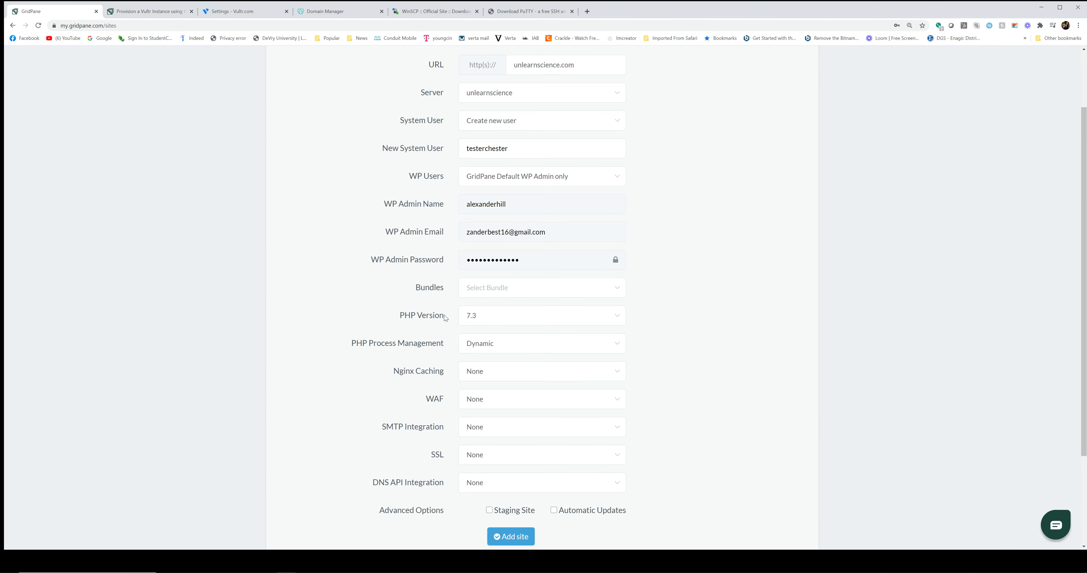
# Review the PHP version and PHP process management choices, keeping version 7.3 and Dynamic
pyautogui.click(482, 321)
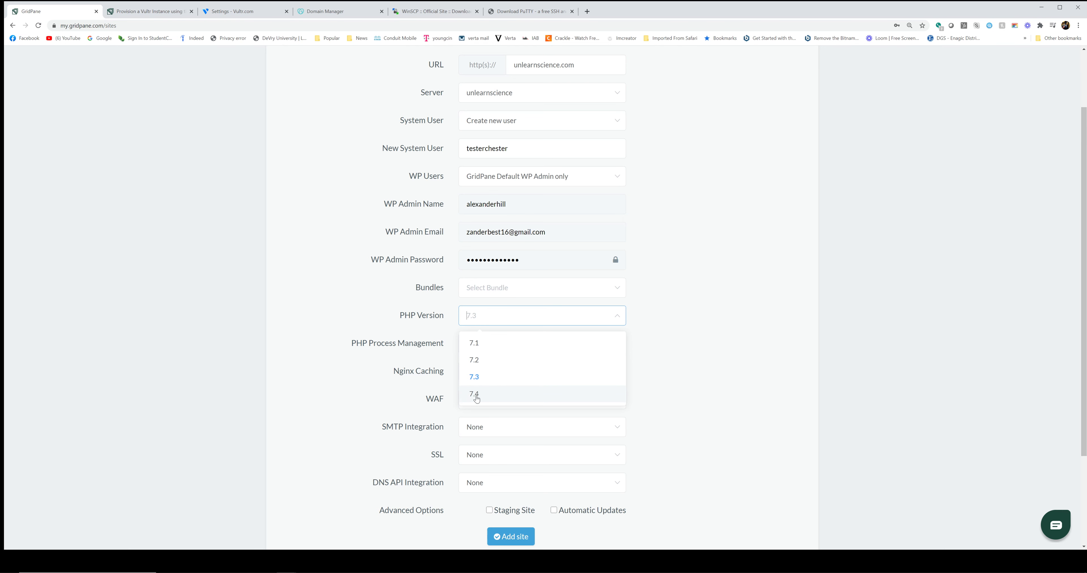
pyautogui.click(475, 378)
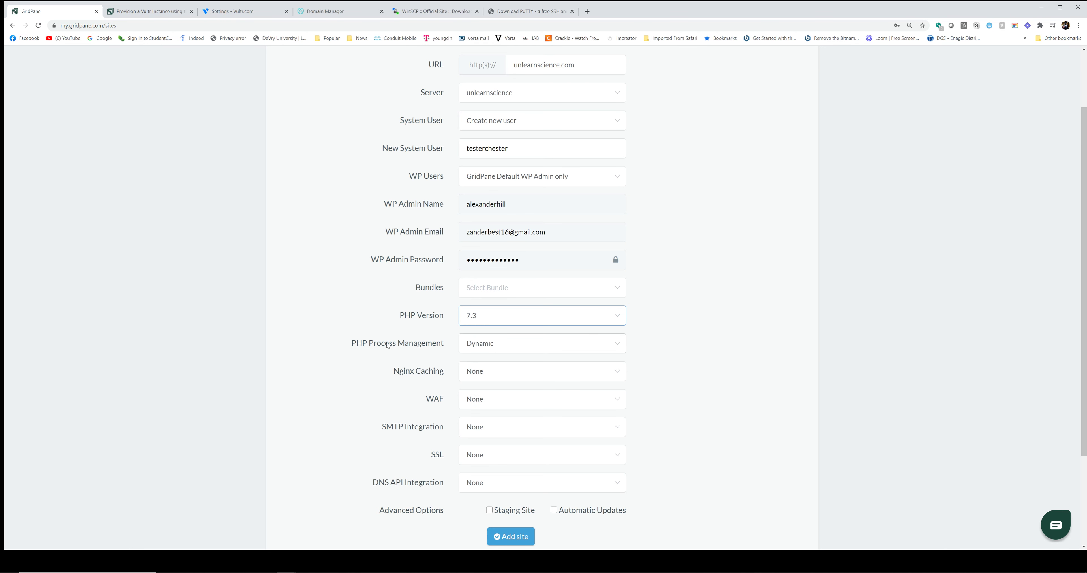
pyautogui.tripleClick(375, 344)
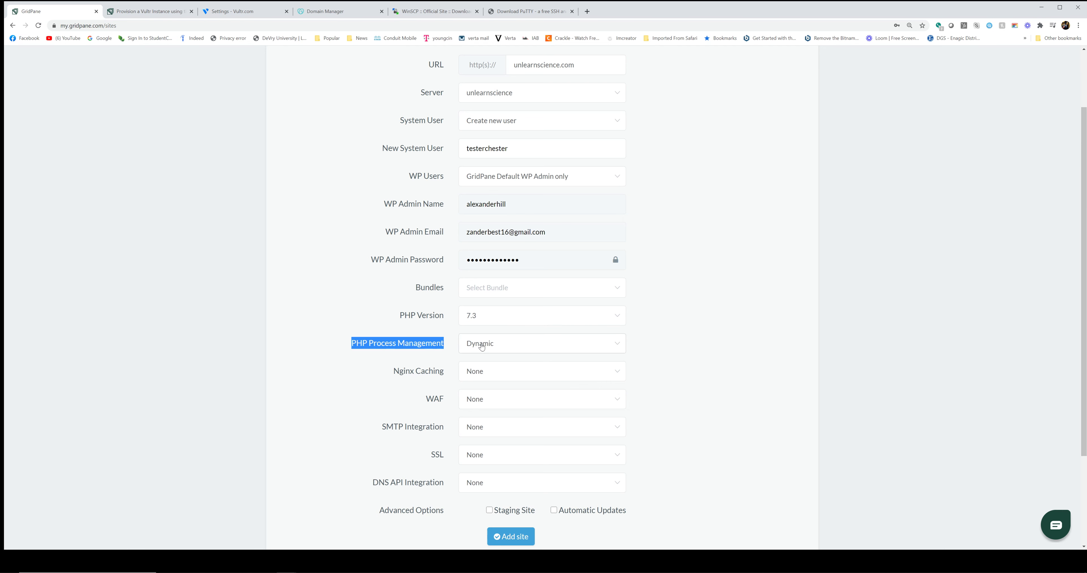
pyautogui.click(490, 345)
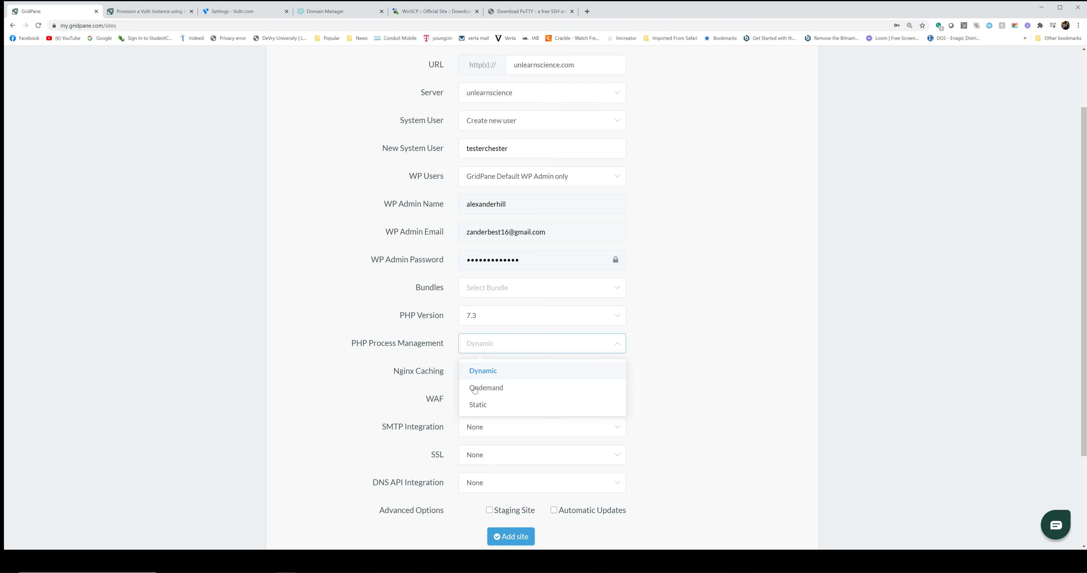
pyautogui.click(378, 378)
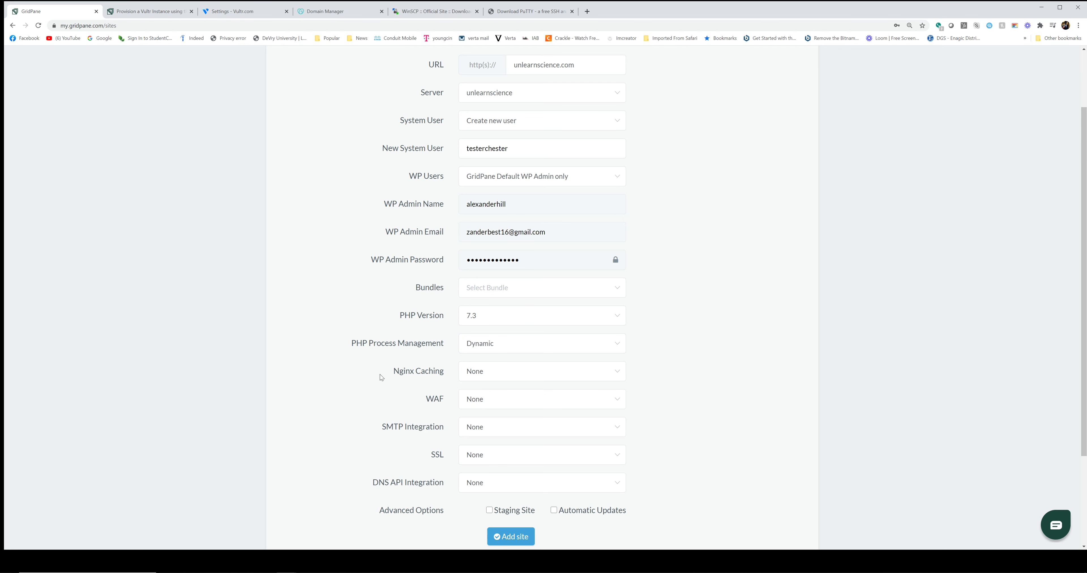
# Examine the Nginx caching, WAF and SMTP integration choices, keeping each at None
pyautogui.click(499, 378)
pyautogui.click(412, 394)
pyautogui.click(470, 400)
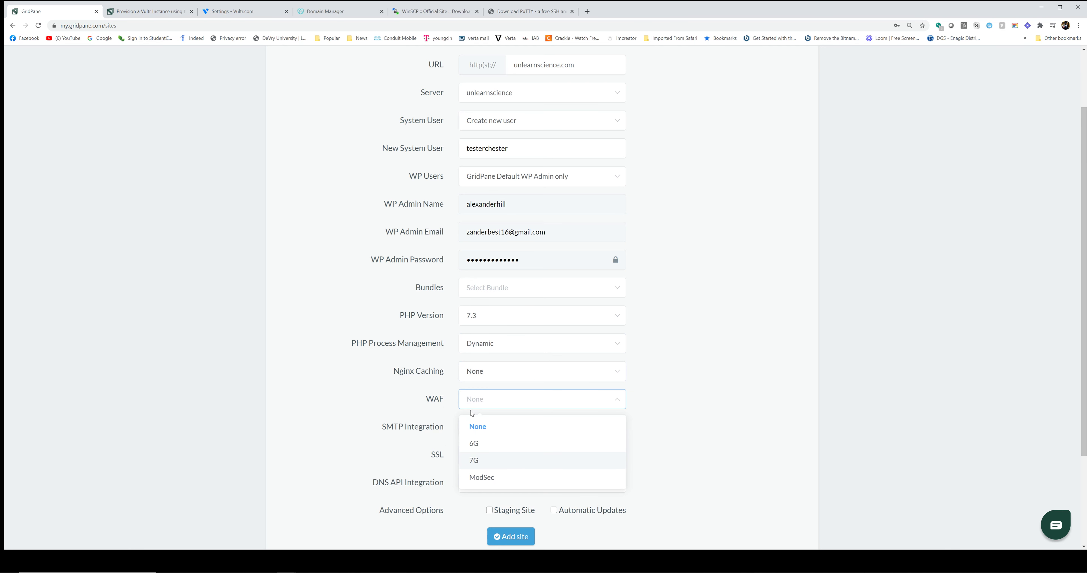
pyautogui.click(476, 426)
pyautogui.click(473, 432)
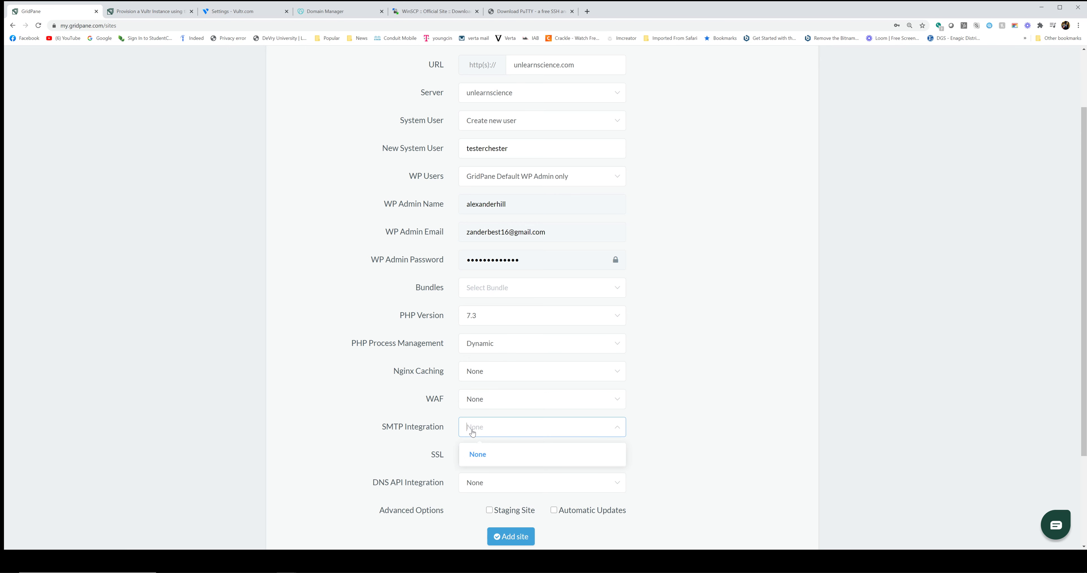
pyautogui.click(483, 448)
# Set the site's SSL to Auto SSL with DNS API integration at None, and add the site
pyautogui.scroll(-3, 469, 448)
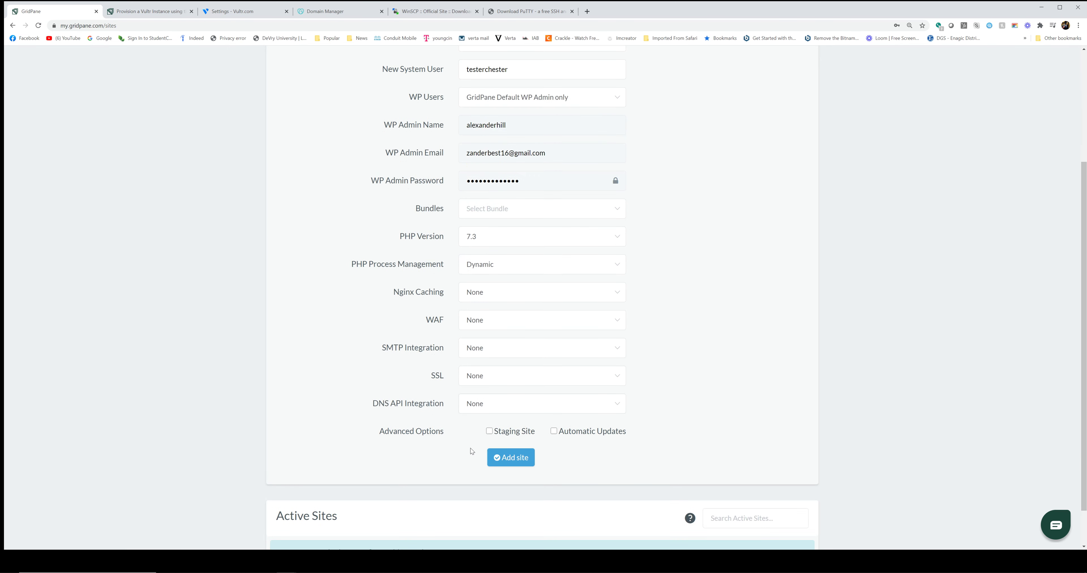
pyautogui.click(475, 337)
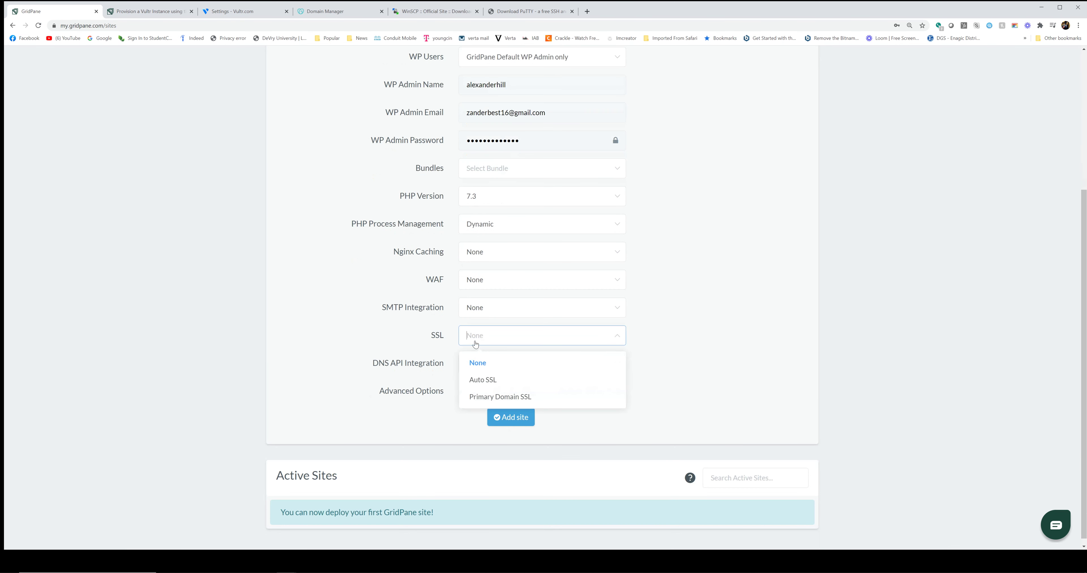
pyautogui.click(479, 383)
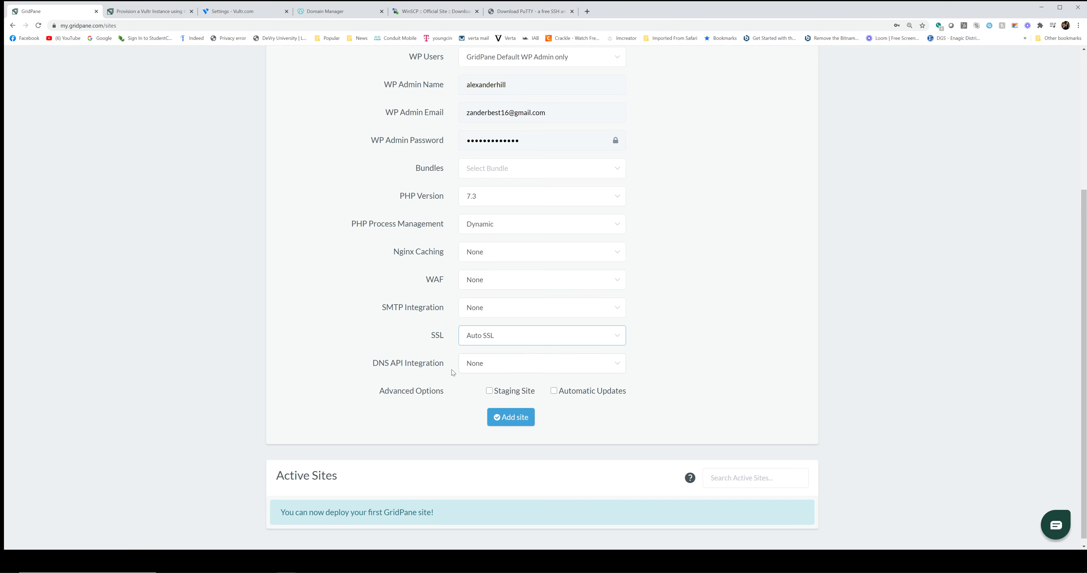
pyautogui.click(395, 367)
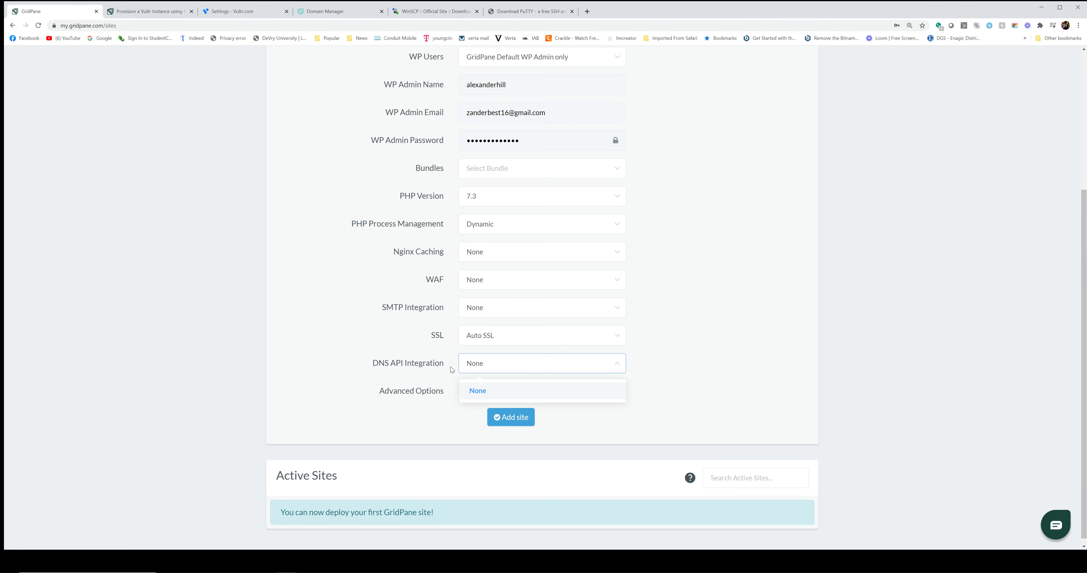
pyautogui.click(473, 386)
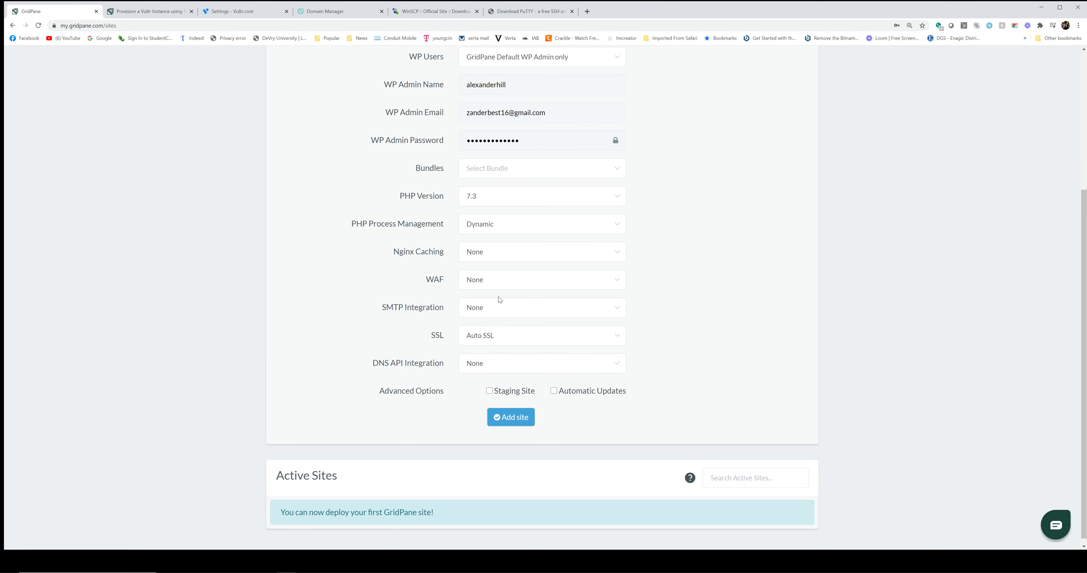
pyautogui.click(501, 414)
pyautogui.click(509, 419)
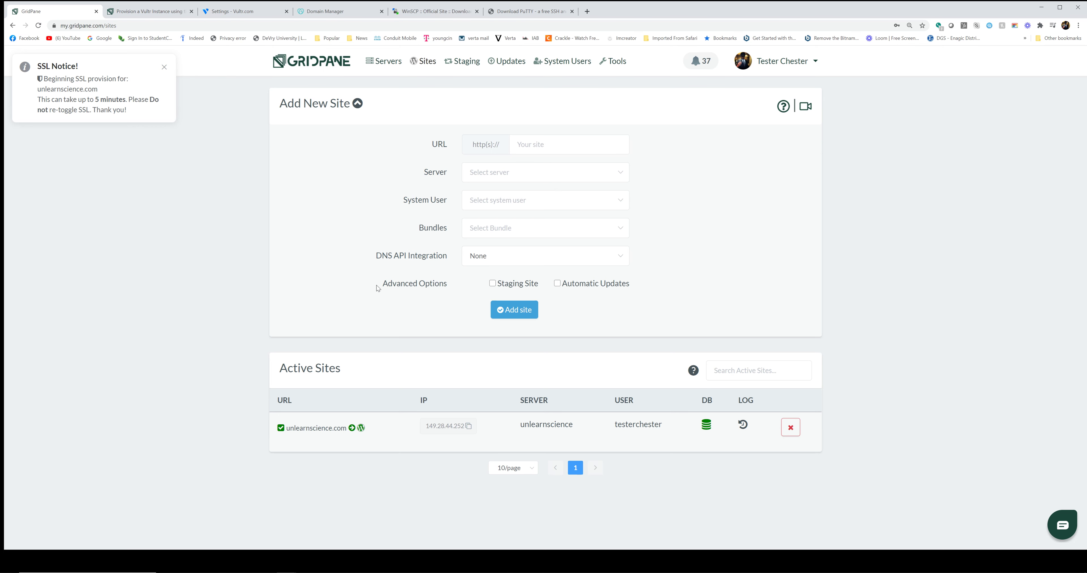
# Open the unlearnscience.com configuration and review its SSL notices, domains and multisite settings
pyautogui.click(320, 430)
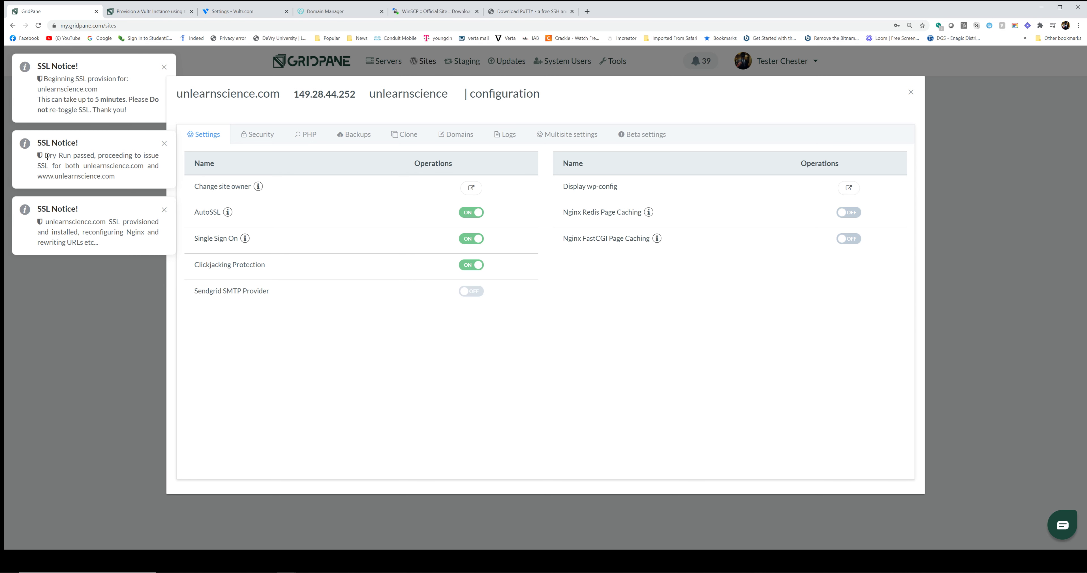
pyautogui.moveTo(47, 157); pyautogui.dragTo(87, 175)
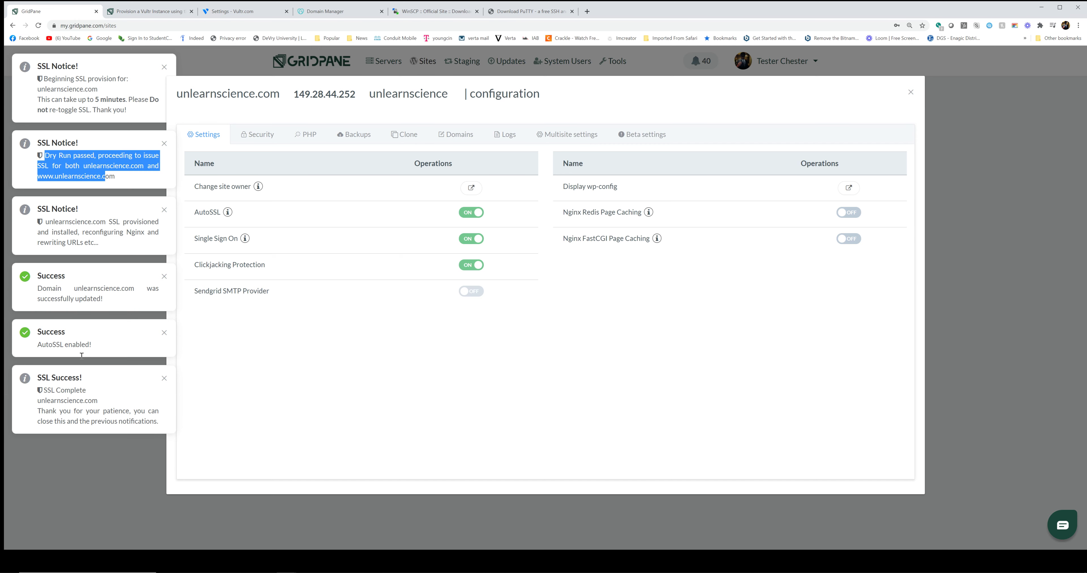
pyautogui.moveTo(44, 389); pyautogui.dragTo(42, 203)
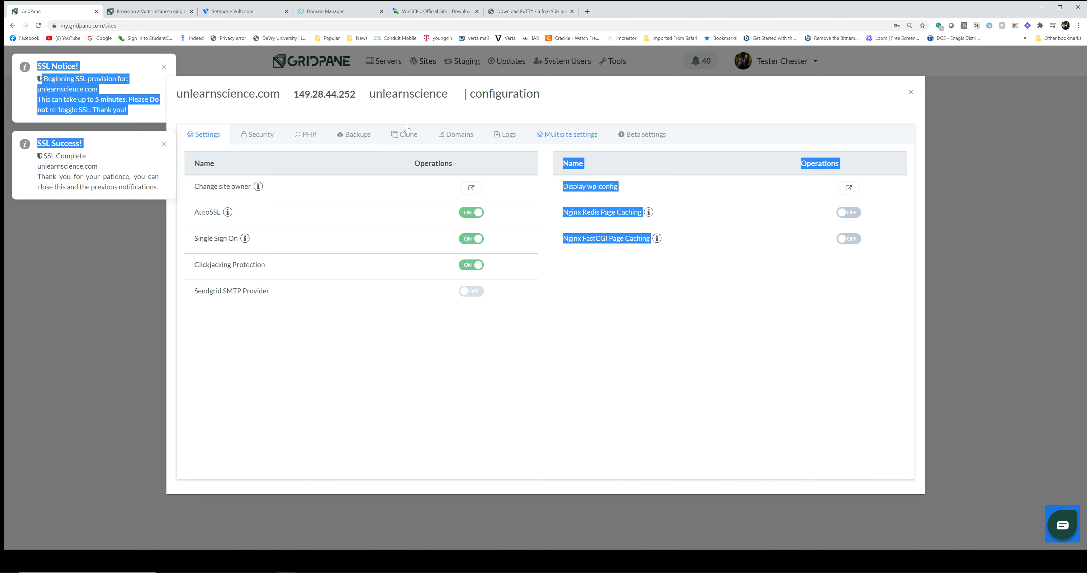
pyautogui.click(448, 138)
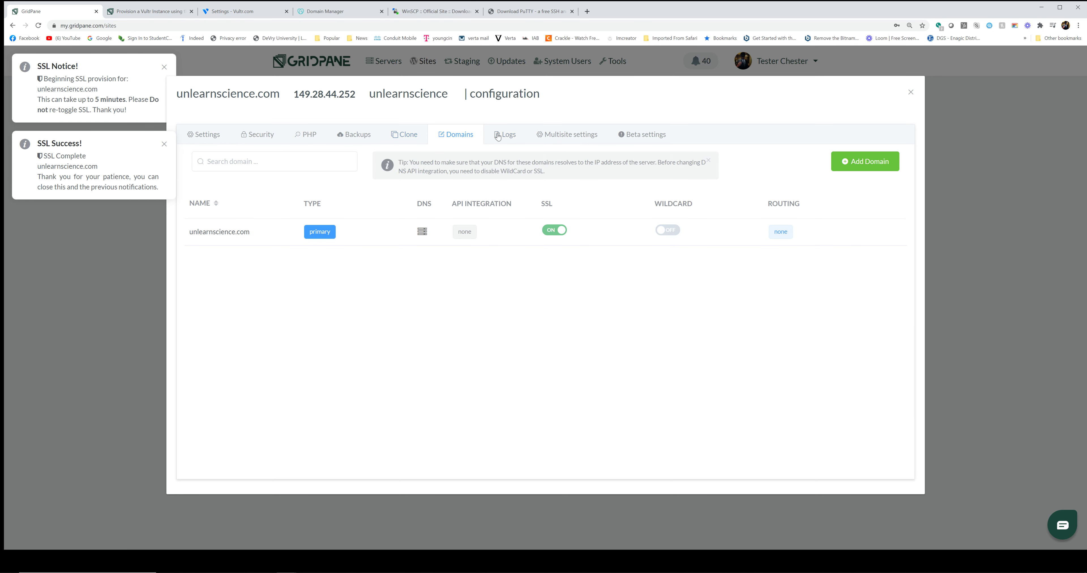
pyautogui.click(566, 138)
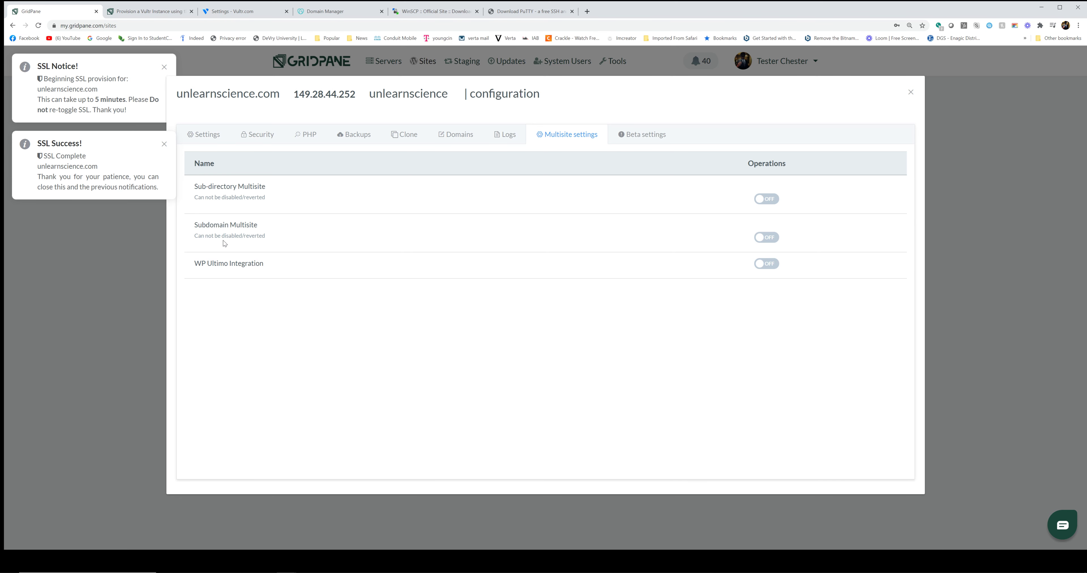
# Enable Subdomain Multisite and WP Ultimo Integration for unlearnscience.com
pyautogui.click(762, 239)
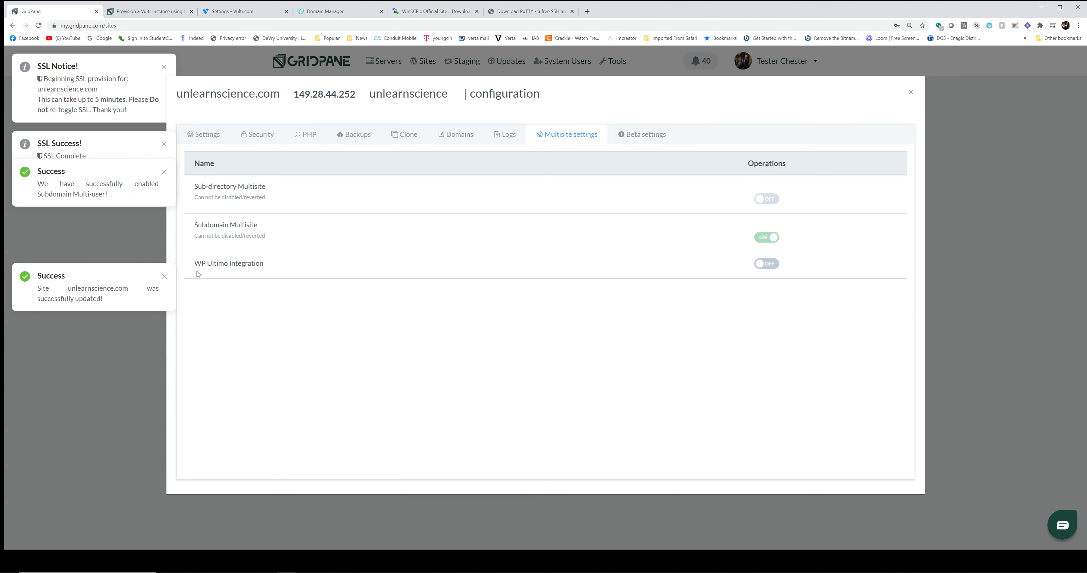
pyautogui.tripleClick(249, 262)
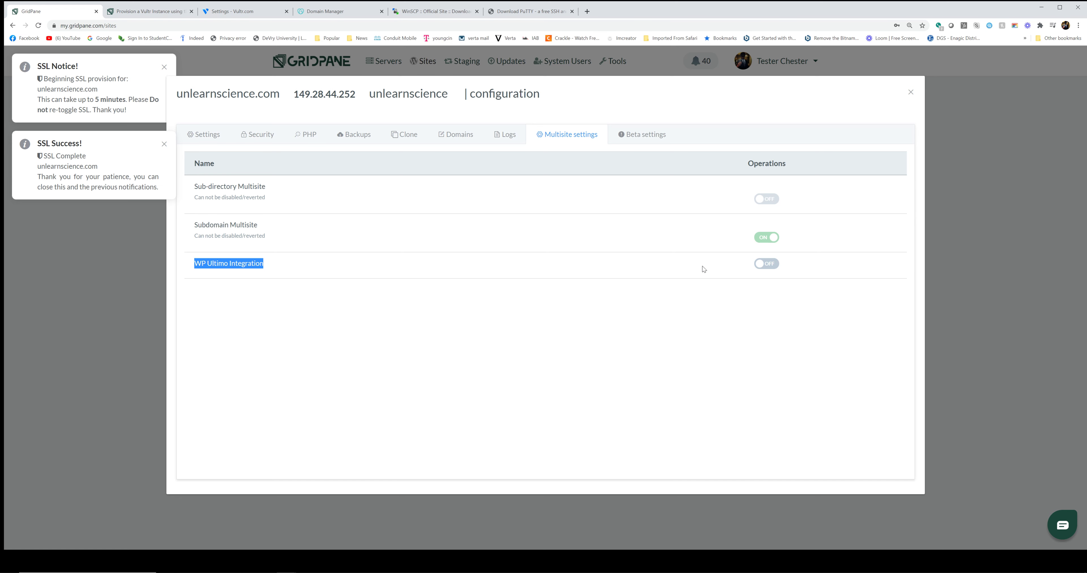
pyautogui.click(764, 267)
# Review the site's domain, beta and multisite settings, and close its configuration
pyautogui.click(455, 139)
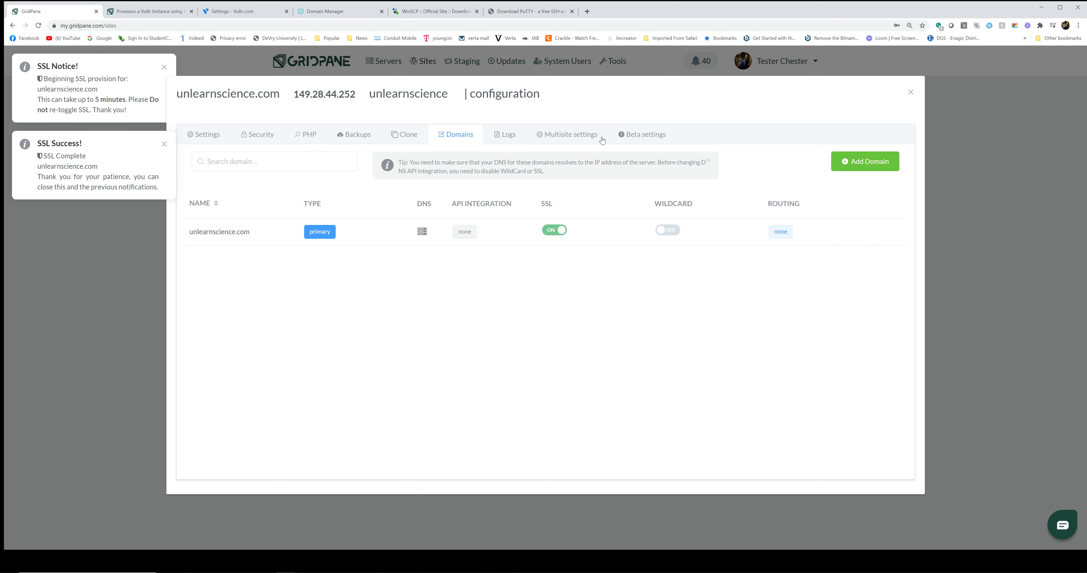
pyautogui.click(625, 138)
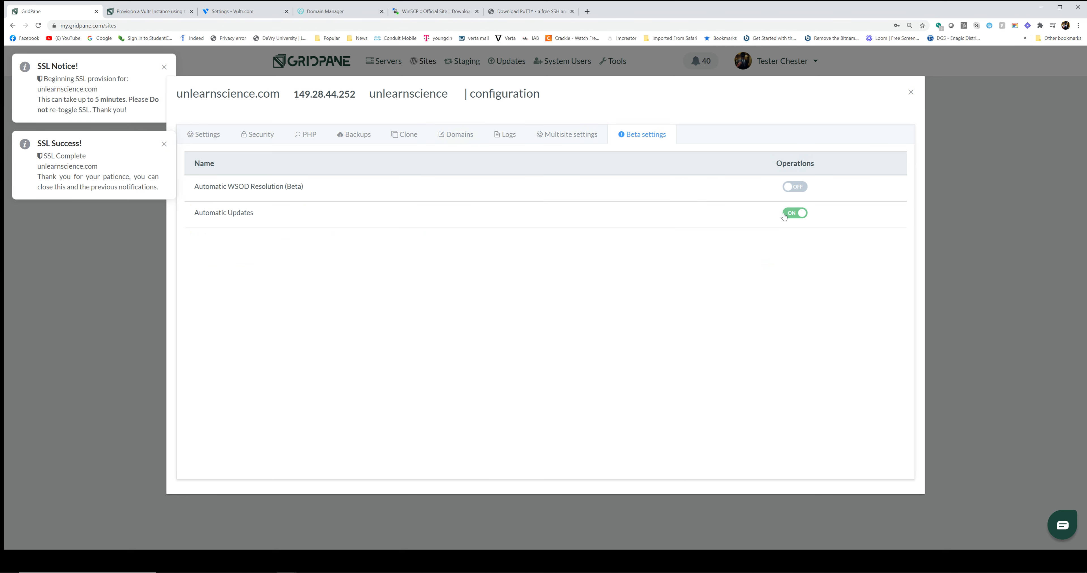
pyautogui.click(563, 139)
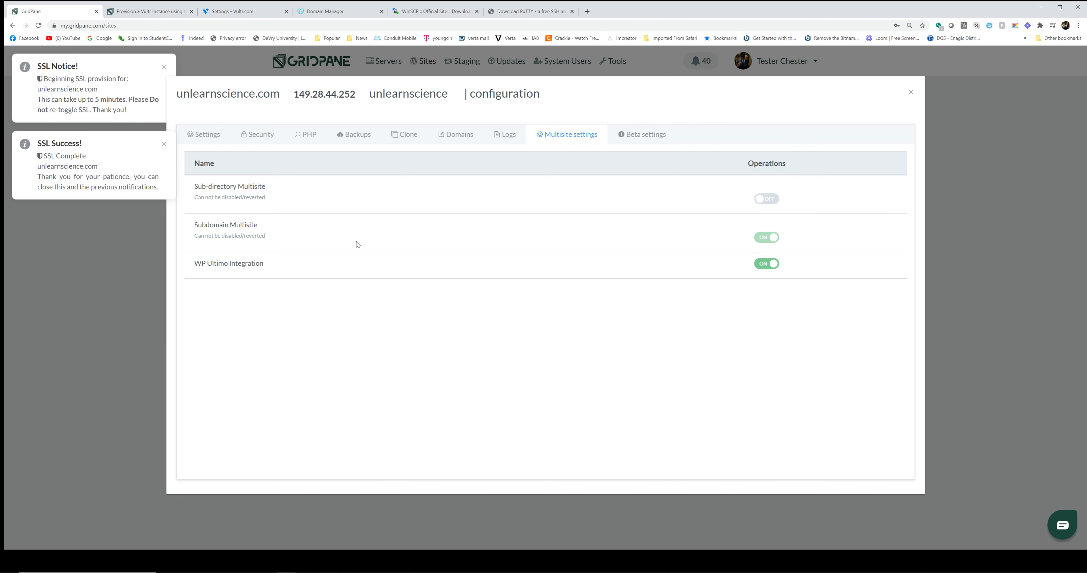
pyautogui.click(456, 139)
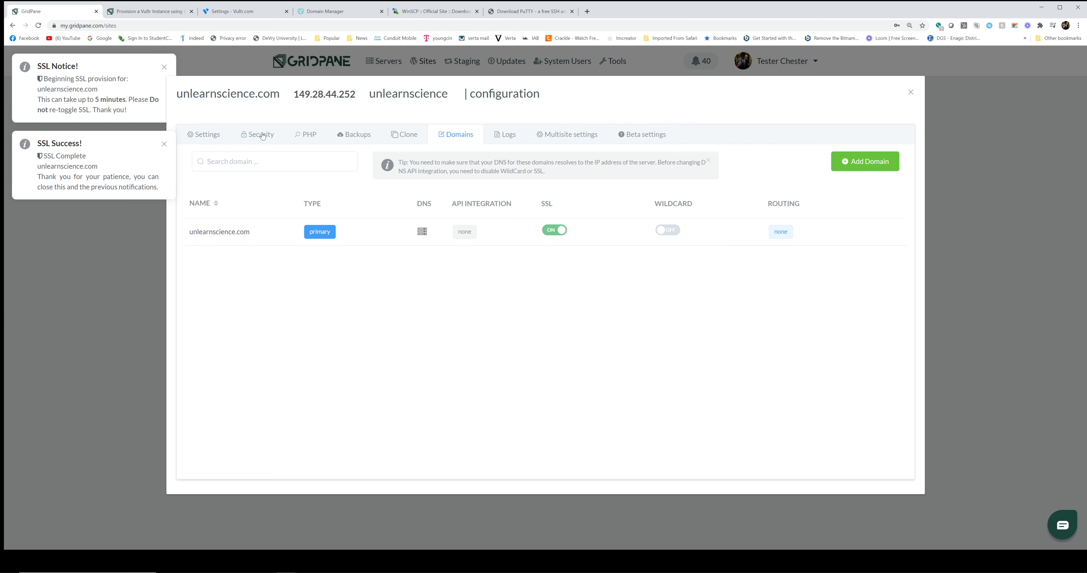
pyautogui.click(977, 185)
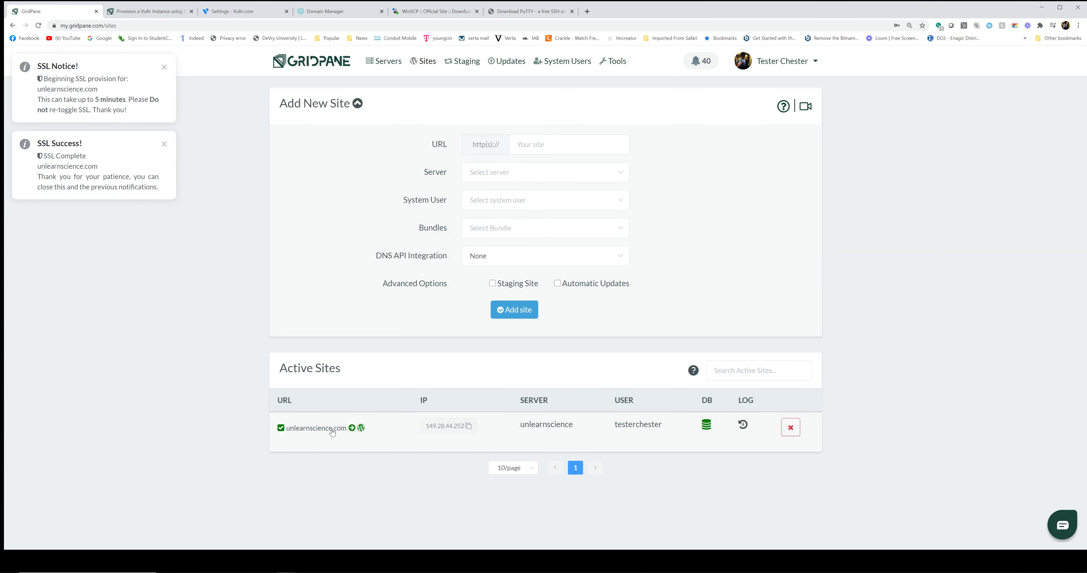
# View the live unlearnscience.com site and its WordPress network admin dashboard, and return to the GridPane site list
pyautogui.click(351, 428)
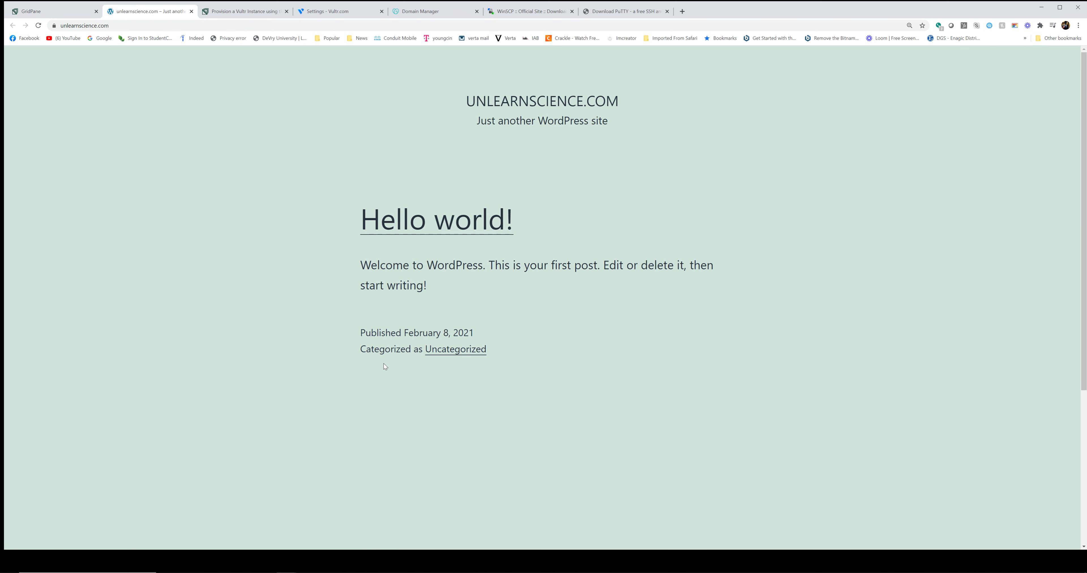
pyautogui.click(35, 11)
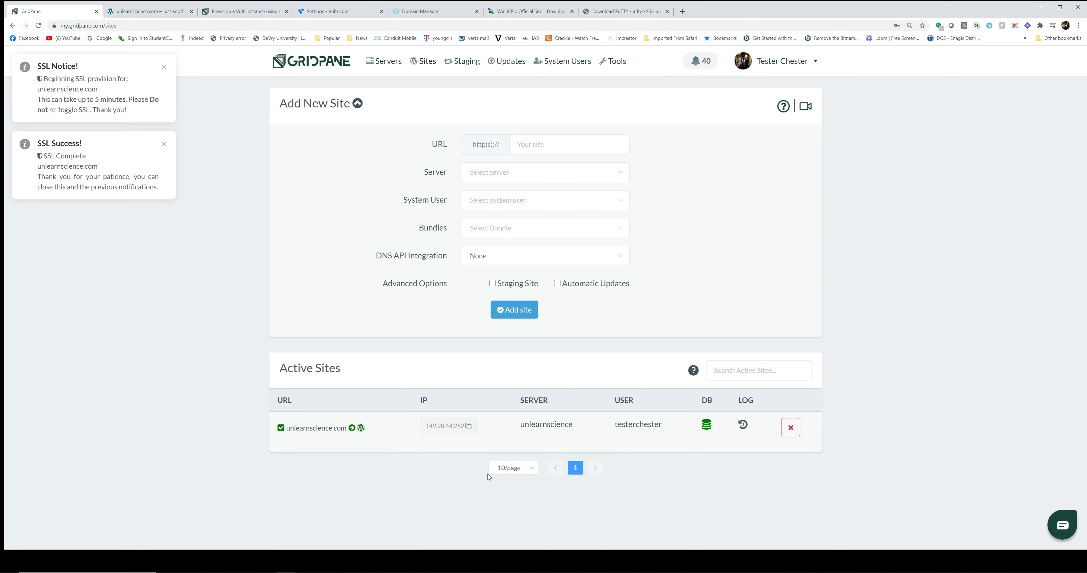
pyautogui.click(361, 429)
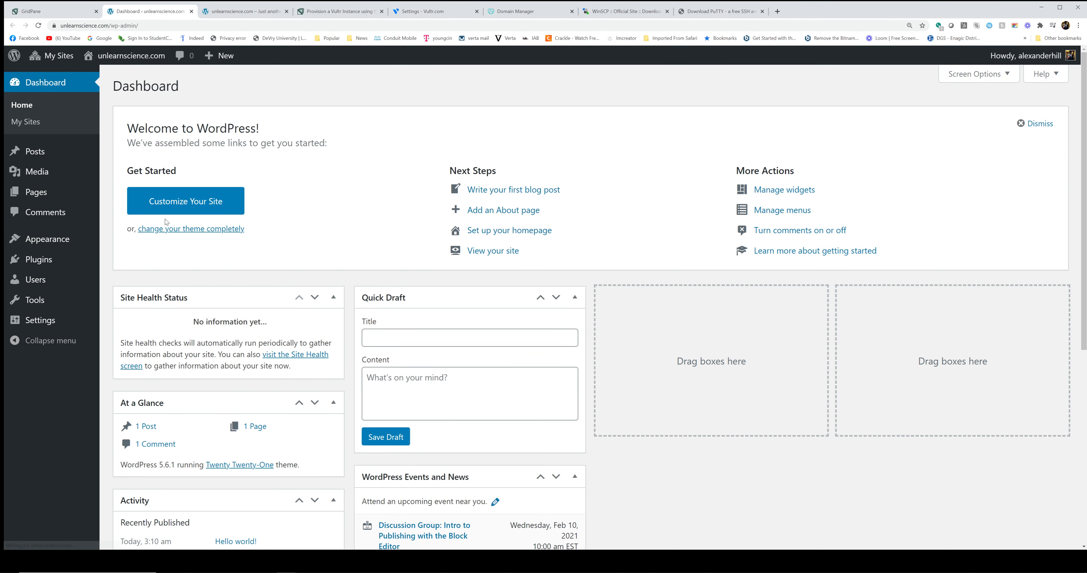
pyautogui.moveTo(51, 55)
pyautogui.moveTo(69, 80)
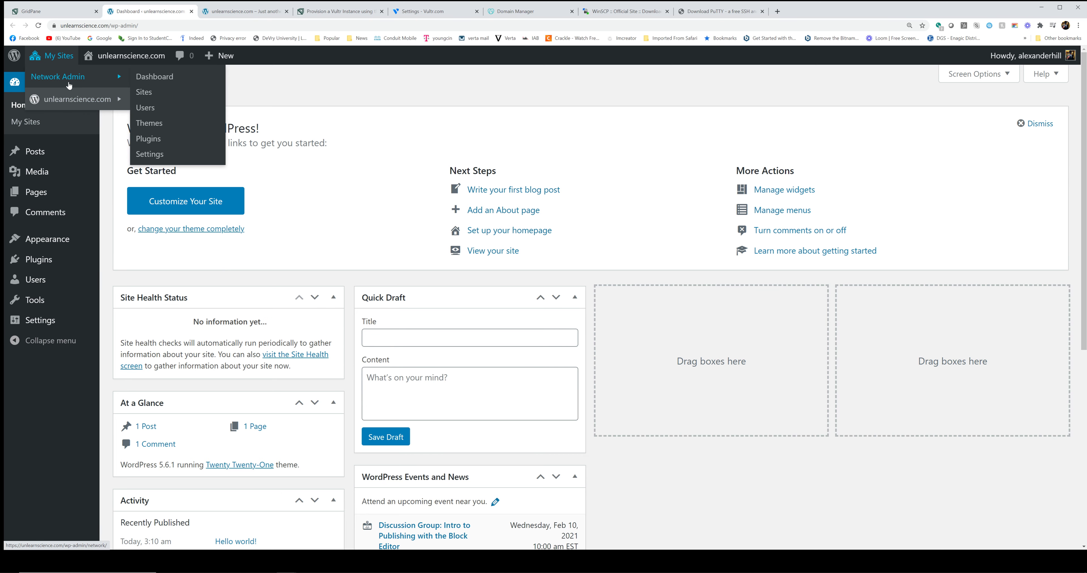
pyautogui.click(153, 78)
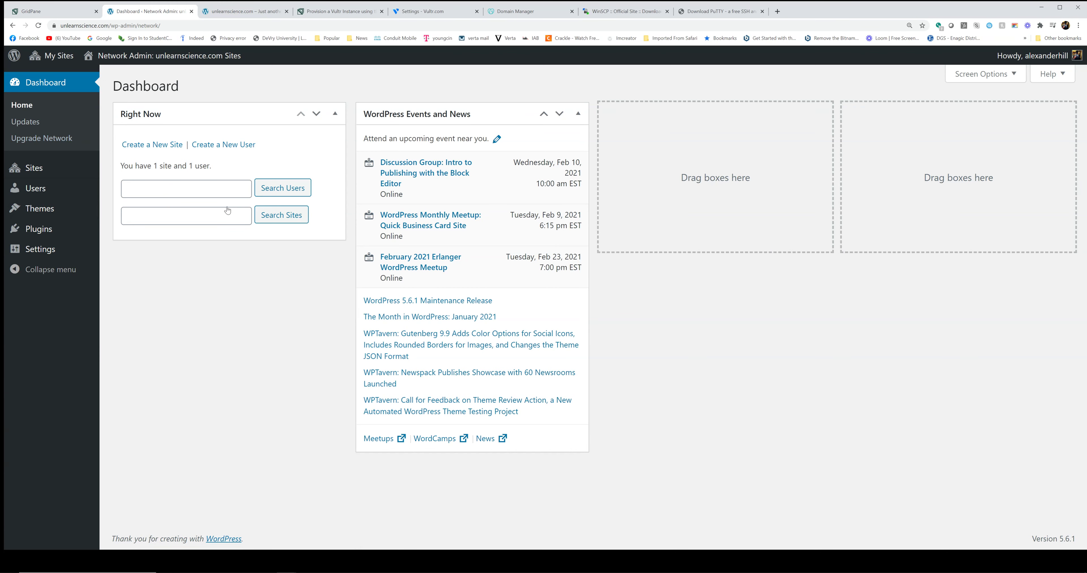
pyautogui.click(51, 14)
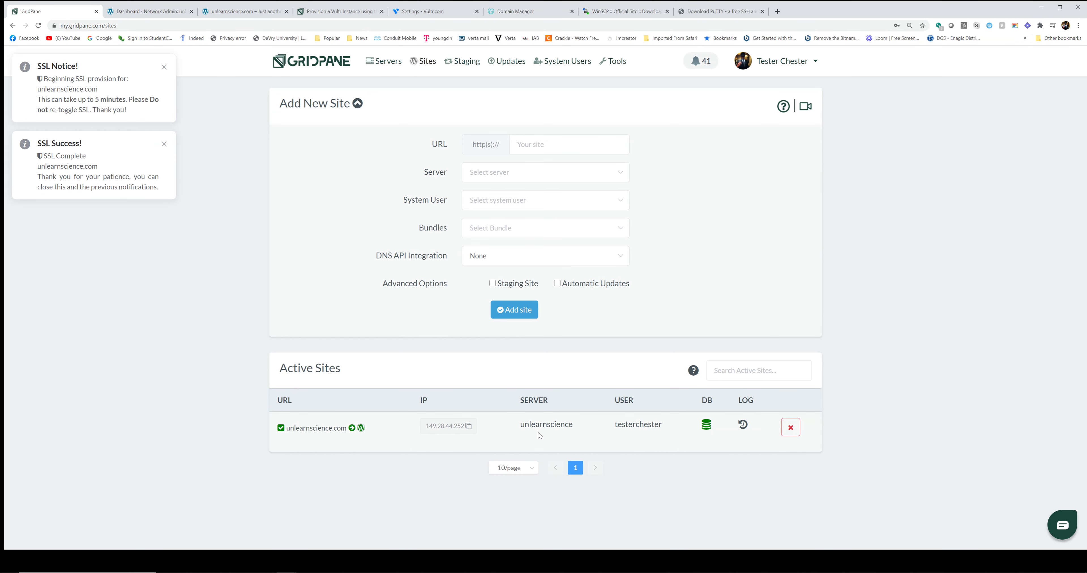
# Open the unlearnscience.com configuration and review its Clickjacking Protection setting and WAF security options
pyautogui.click(303, 427)
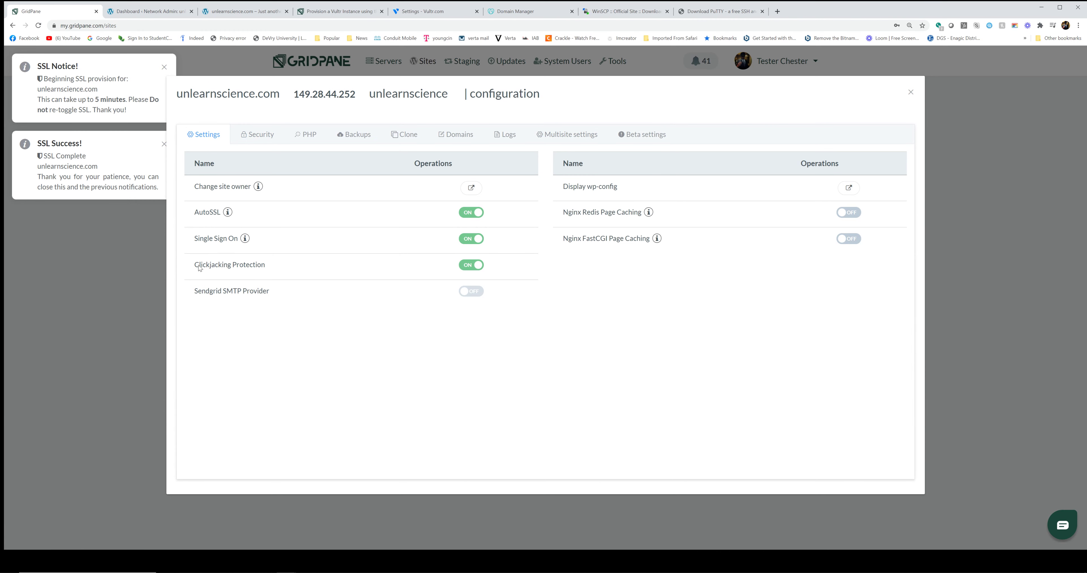
pyautogui.moveTo(264, 266); pyautogui.dragTo(186, 267)
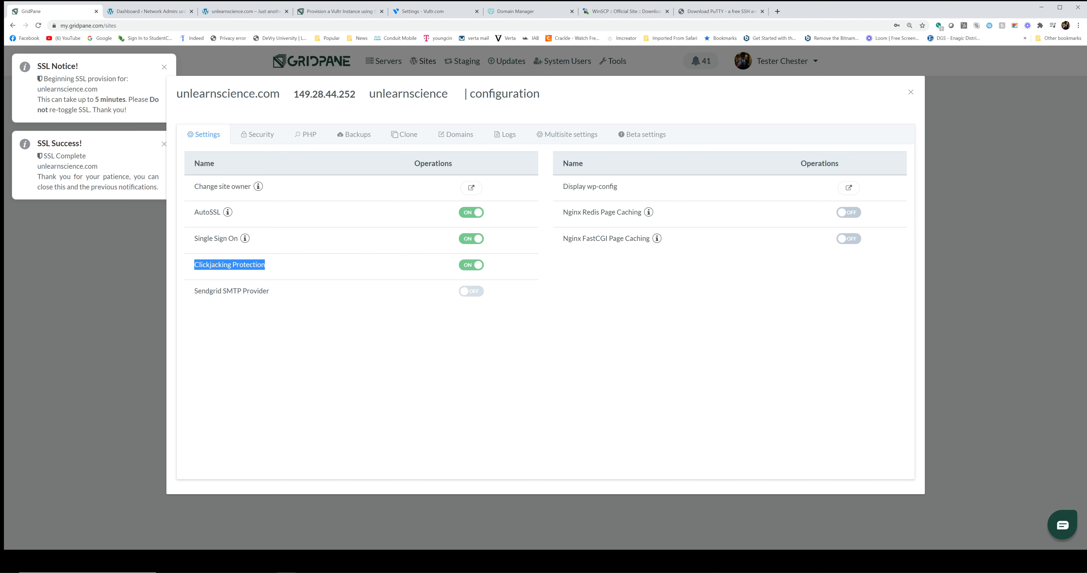
pyautogui.click(302, 272)
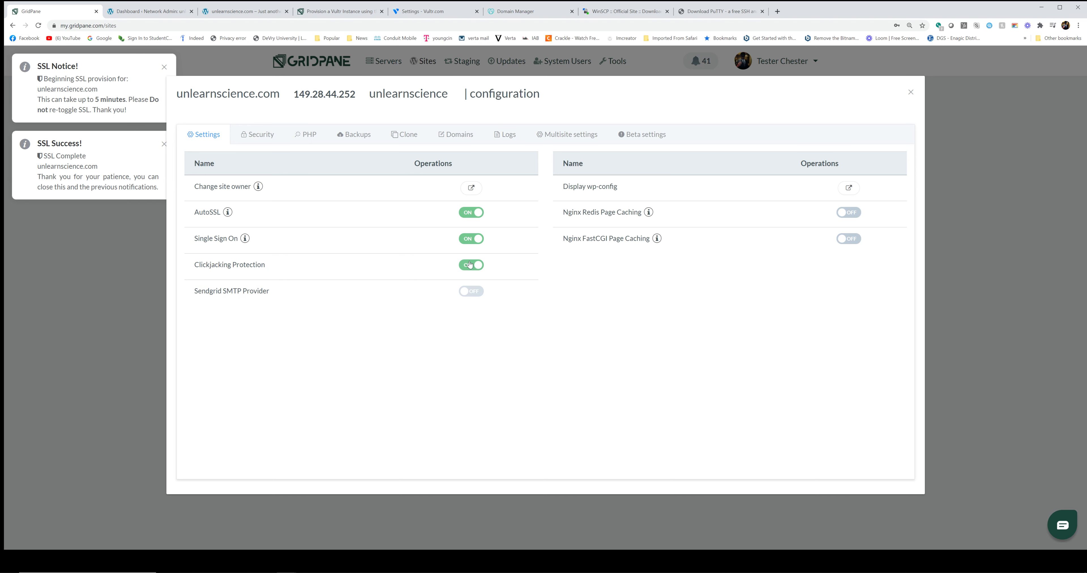
pyautogui.click(259, 135)
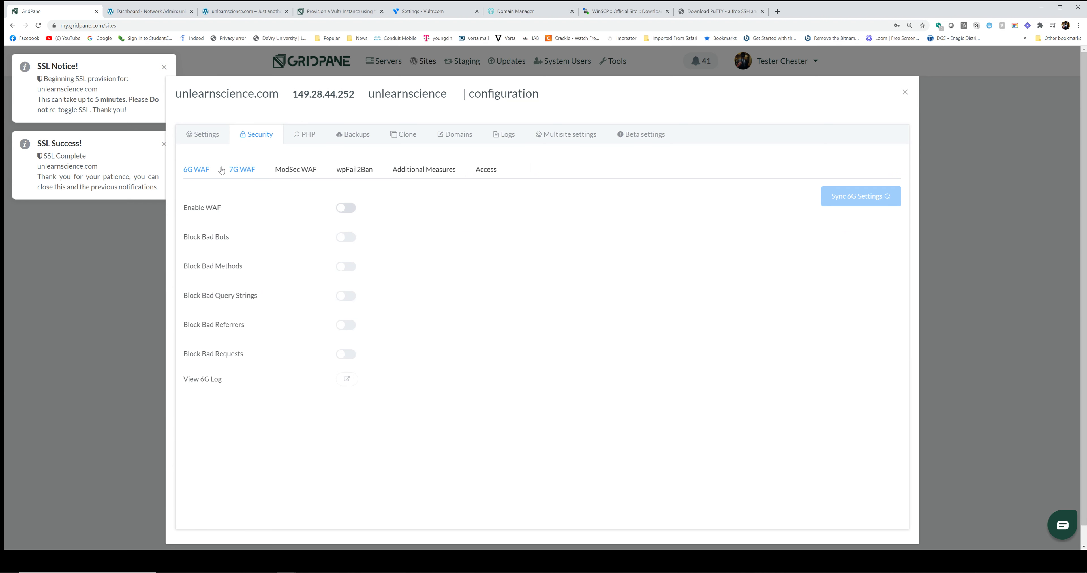
# Choose America/New_York as the date timezone in the site's PHP INI settings
pyautogui.click(308, 140)
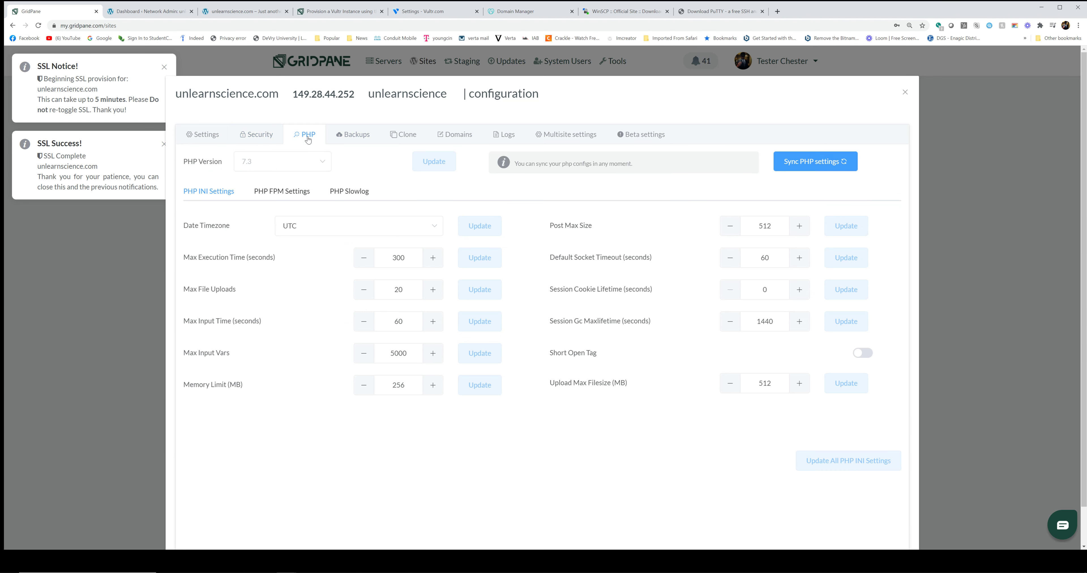
pyautogui.click(306, 229)
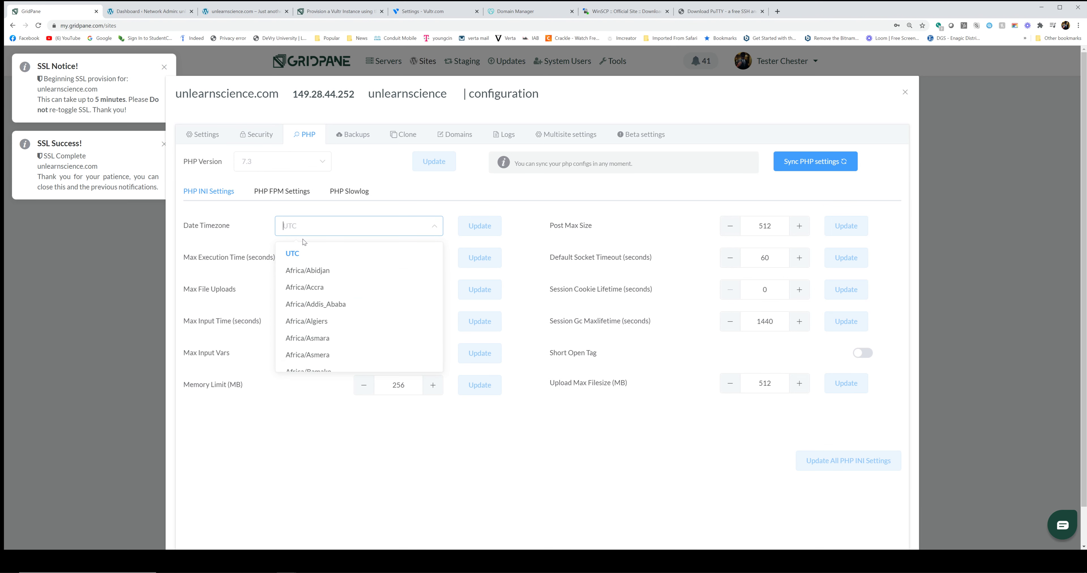
pyautogui.write('new')
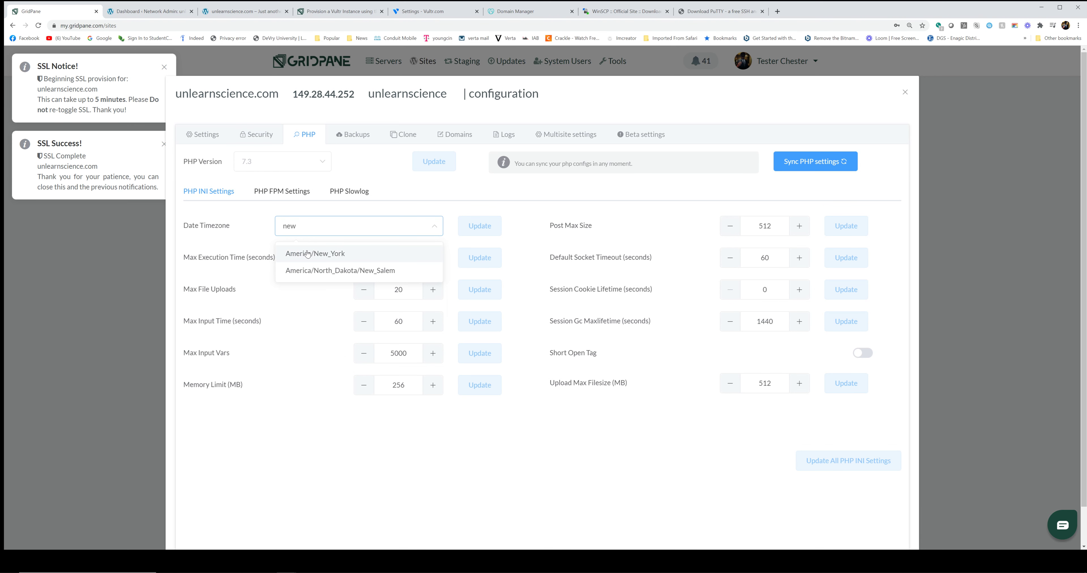
pyautogui.click(307, 251)
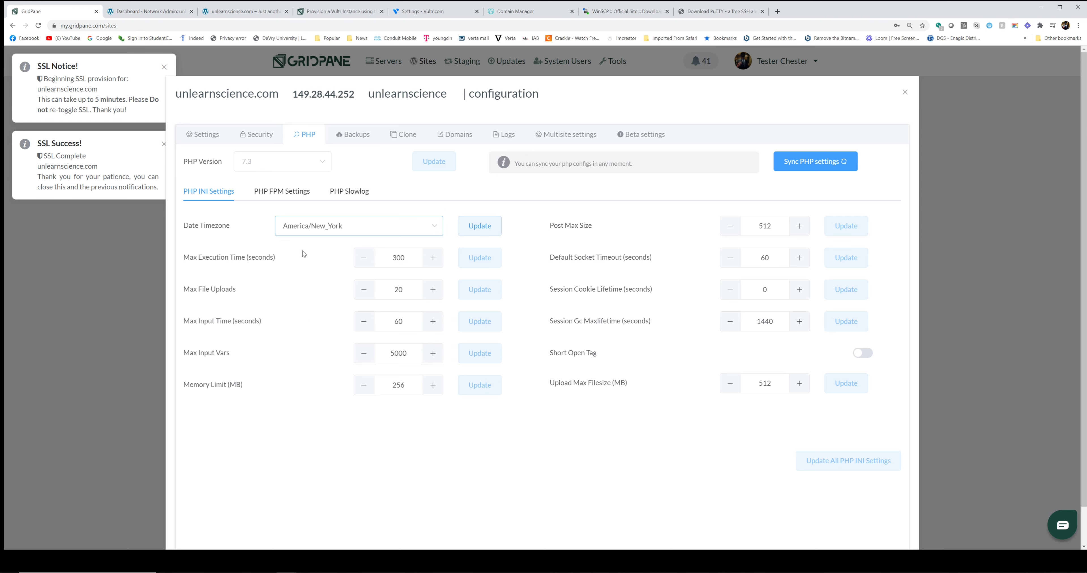
# Set both the PHP Max Execution Time and Max Input Time to 600 seconds
pyautogui.moveTo(188, 256); pyautogui.dragTo(325, 262)
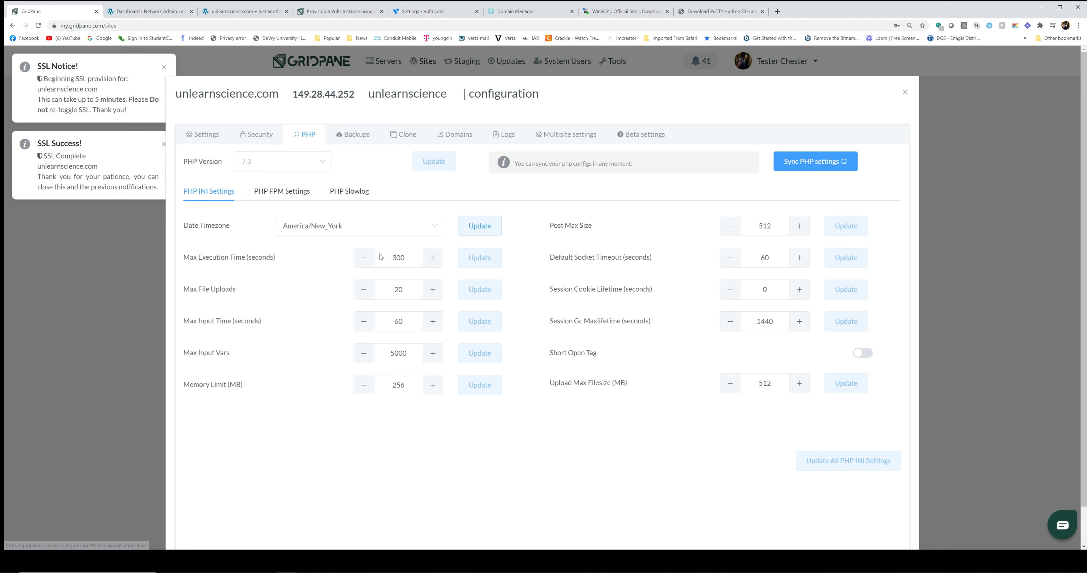
pyautogui.doubleClick(399, 256)
pyautogui.write('600')
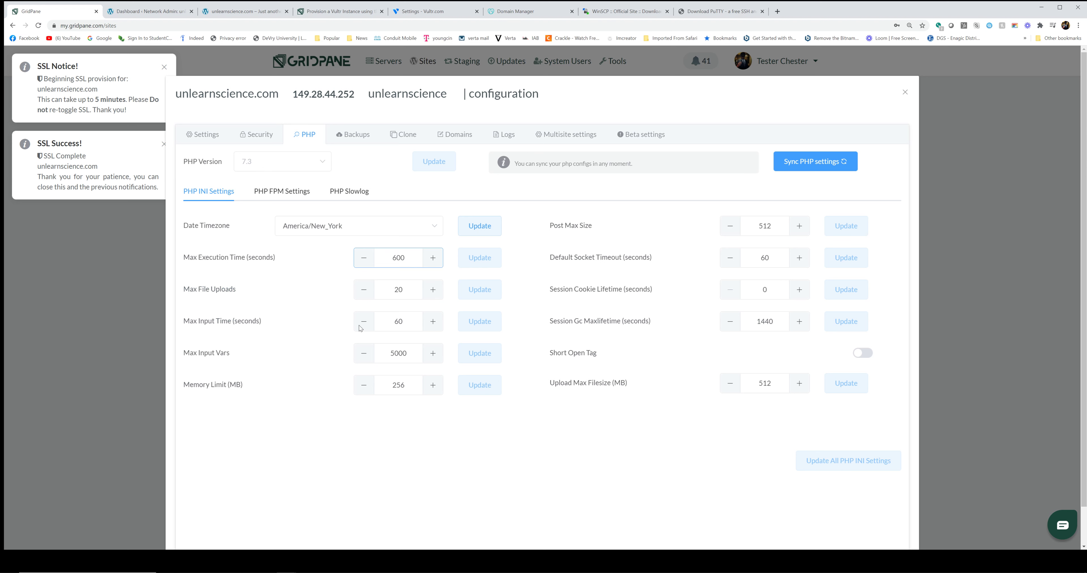
pyautogui.click(404, 320)
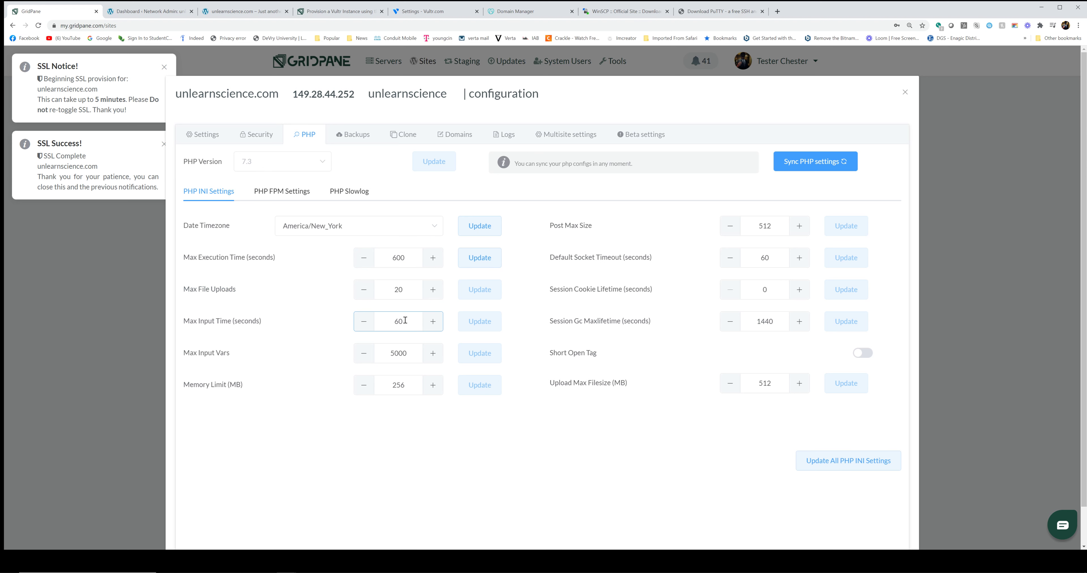
pyautogui.write('0')
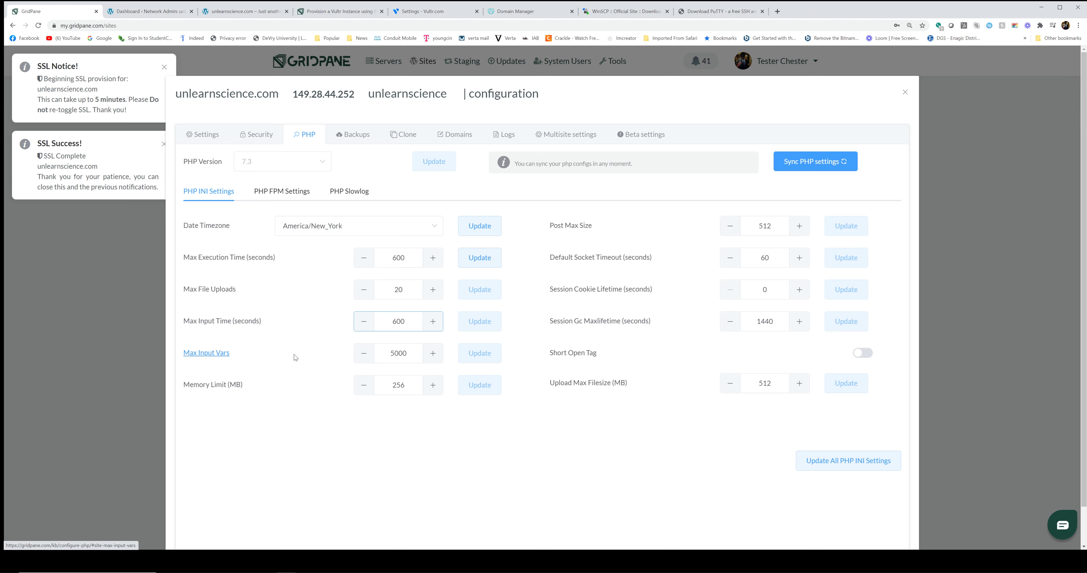
# Set the PHP Memory Limit to 2096 MB, keeping Max Input Vars at 5000
pyautogui.doubleClick(400, 354)
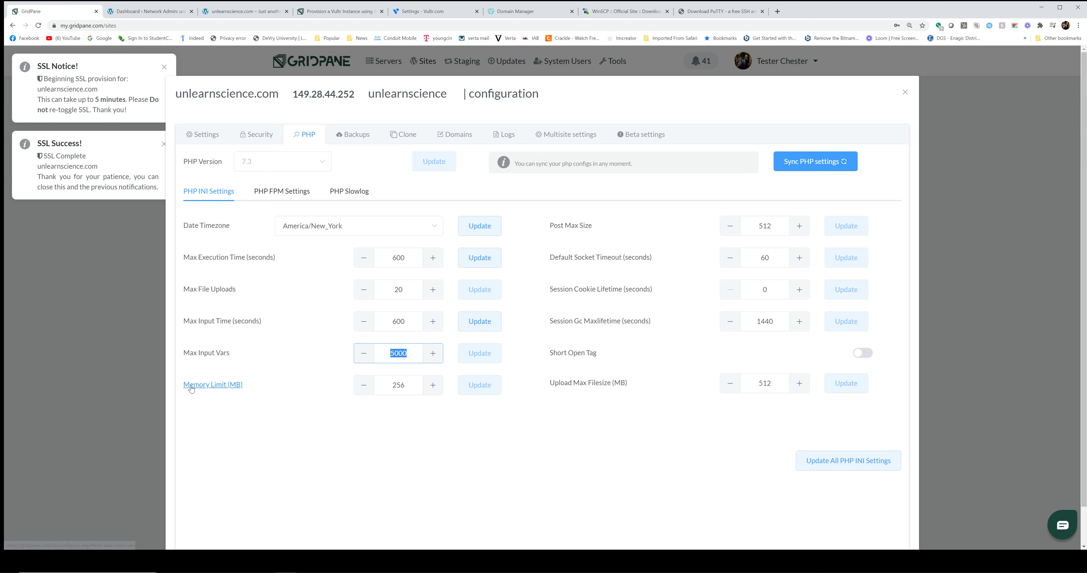
pyautogui.doubleClick(392, 382)
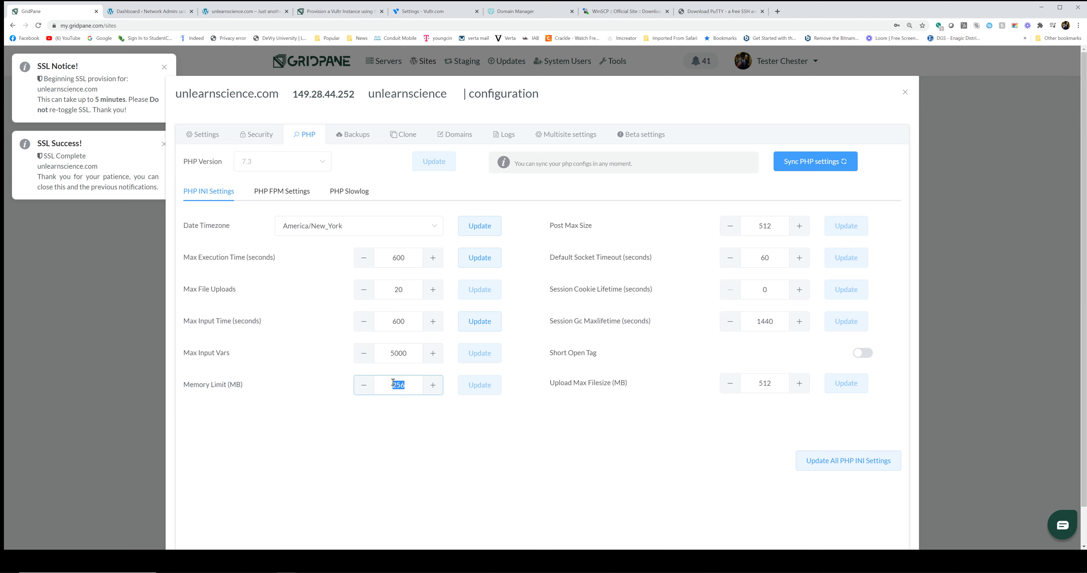
pyautogui.write('2096')
pyautogui.doubleClick(385, 383)
# Set Post Max Size and Upload Max Filesize to 1000, and update all PHP INI settings
pyautogui.doubleClick(766, 226)
pyautogui.write('1000')
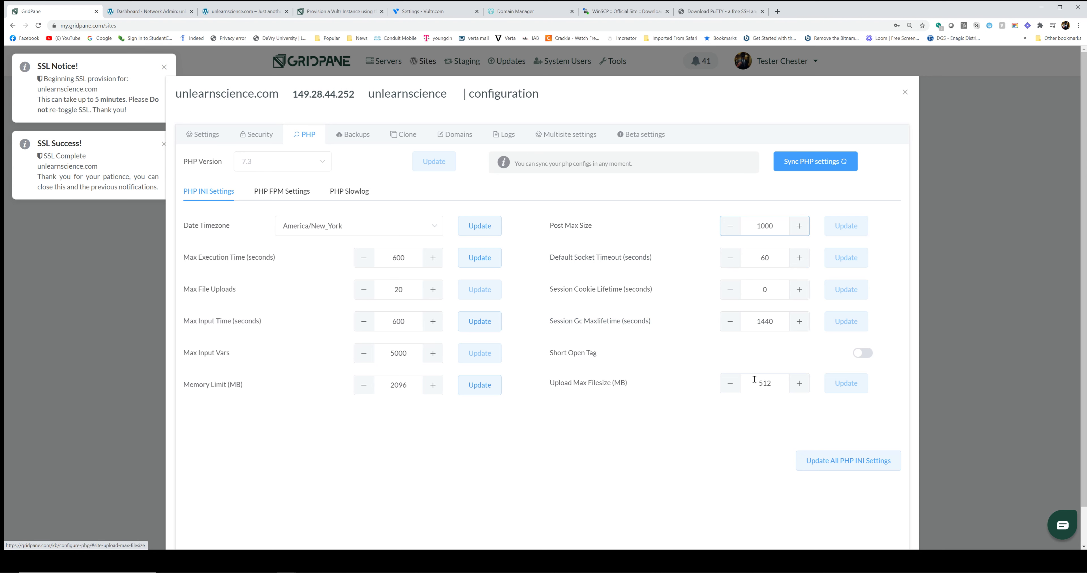
pyautogui.doubleClick(764, 382)
pyautogui.write('1000')
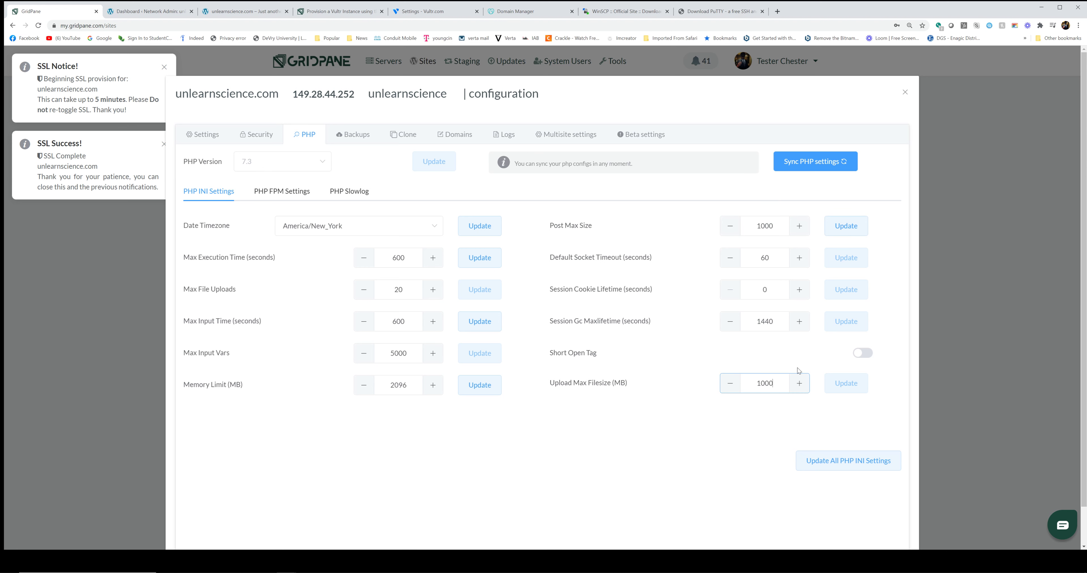
pyautogui.click(846, 463)
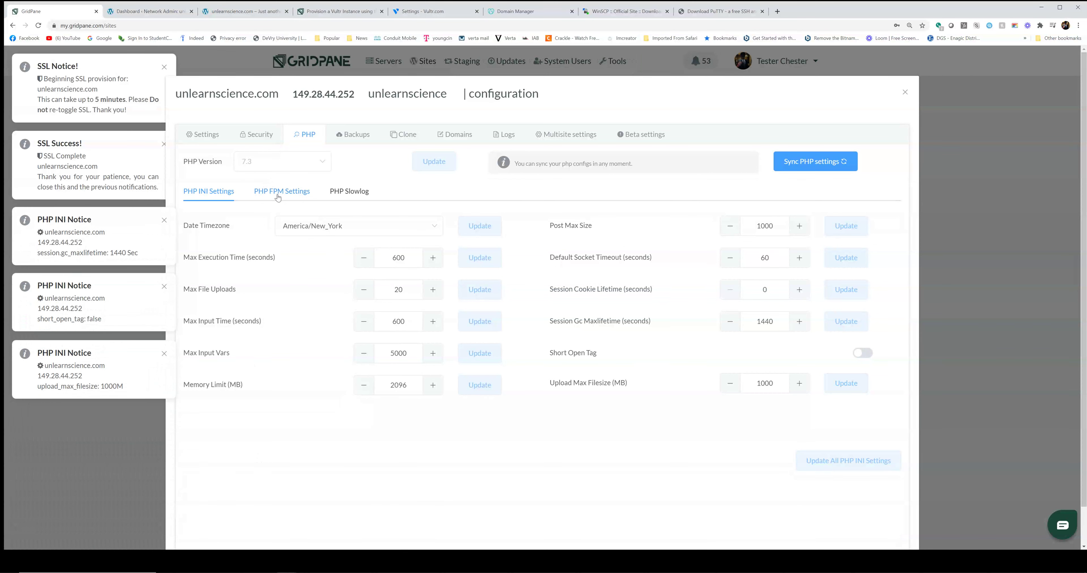
# Review the PHP FPM settings and process management choices, keeping Dynamic
pyautogui.click(287, 197)
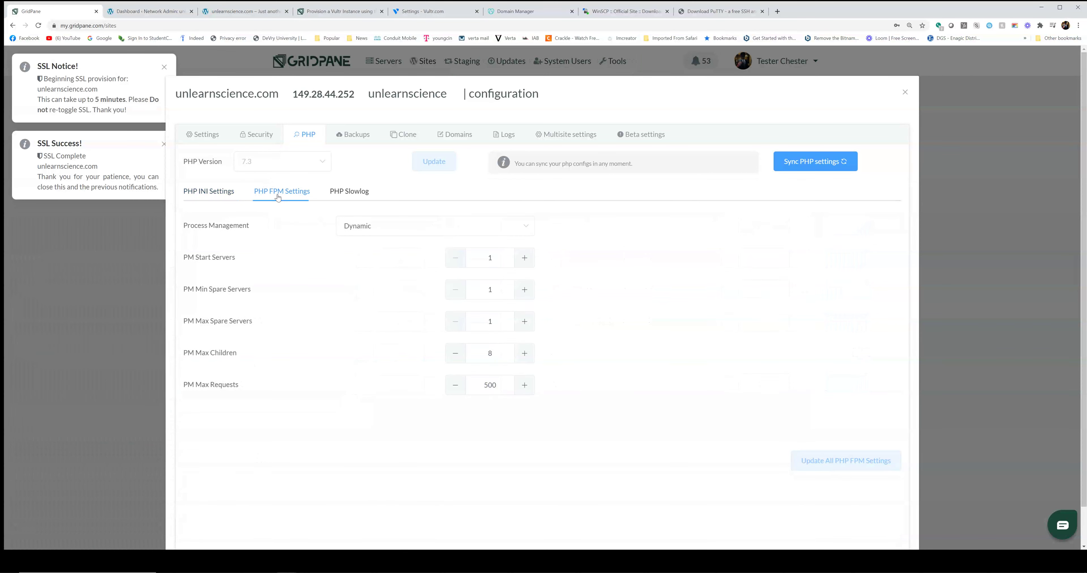
pyautogui.click(364, 227)
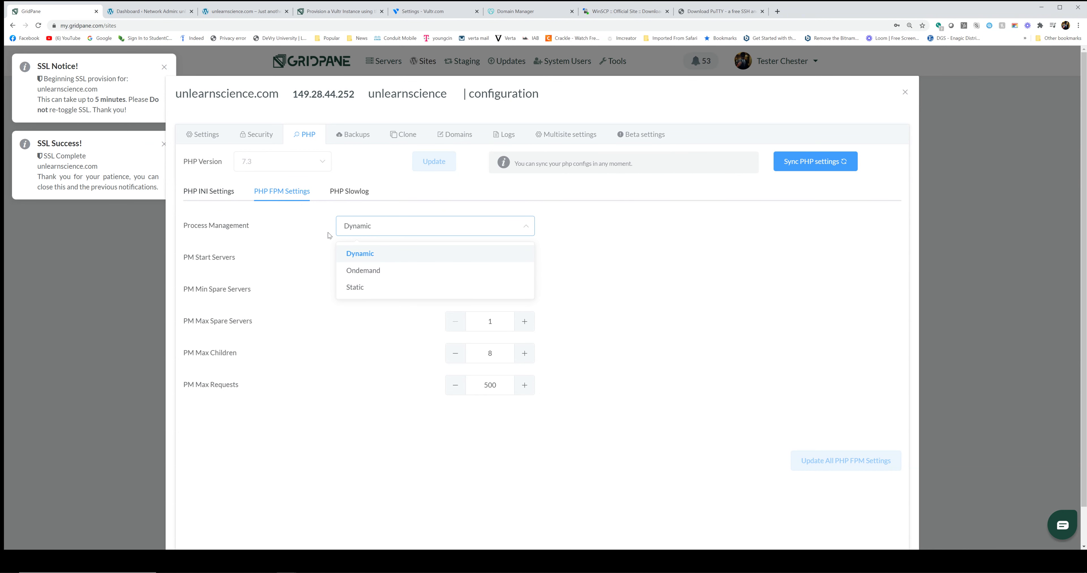
pyautogui.click(381, 256)
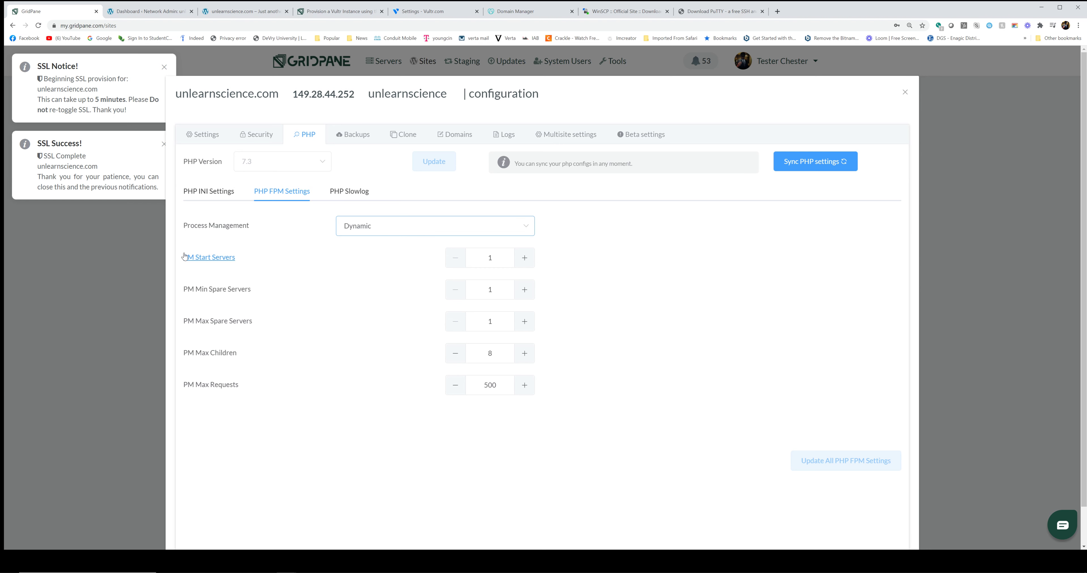
pyautogui.moveTo(260, 260); pyautogui.dragTo(250, 293)
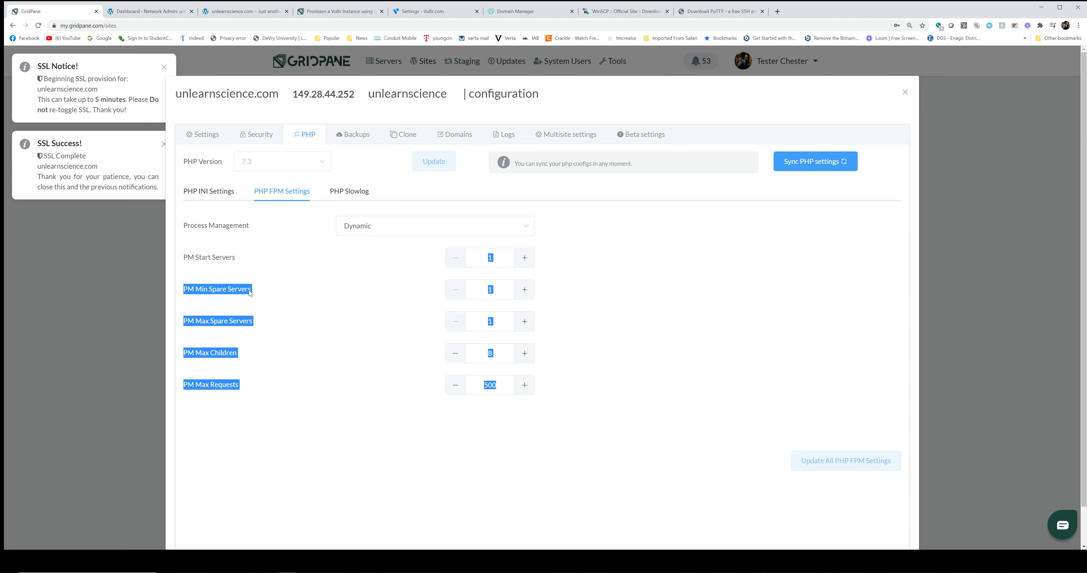
pyautogui.click(246, 294)
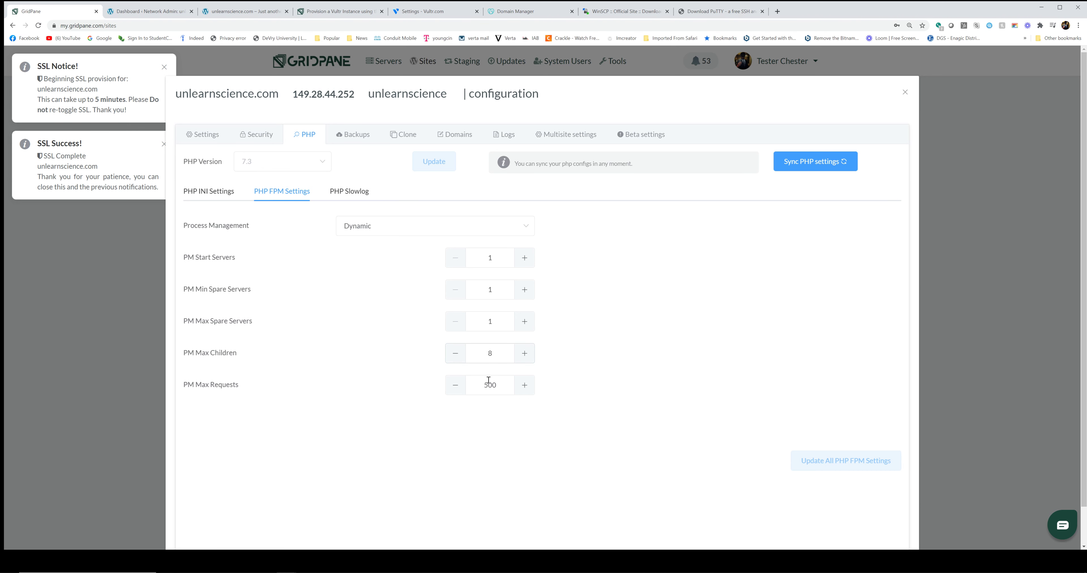
# Examine the PM Max Children and PM Max Requests values used with Dynamic process management
pyautogui.moveTo(498, 385); pyautogui.dragTo(438, 430)
pyautogui.doubleClick(487, 386)
pyautogui.doubleClick(484, 355)
pyautogui.doubleClick(490, 385)
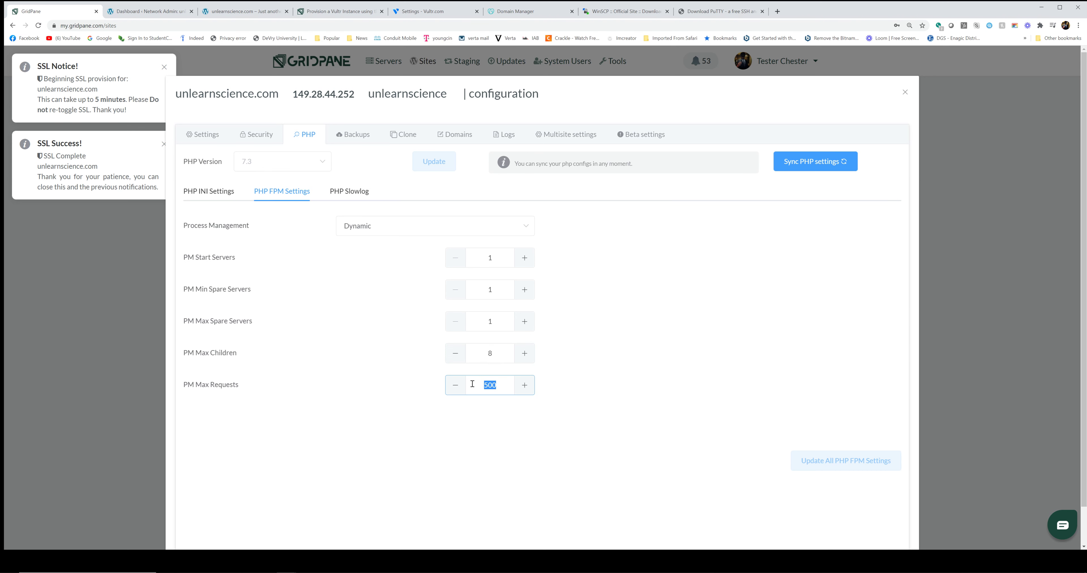
pyautogui.doubleClick(488, 354)
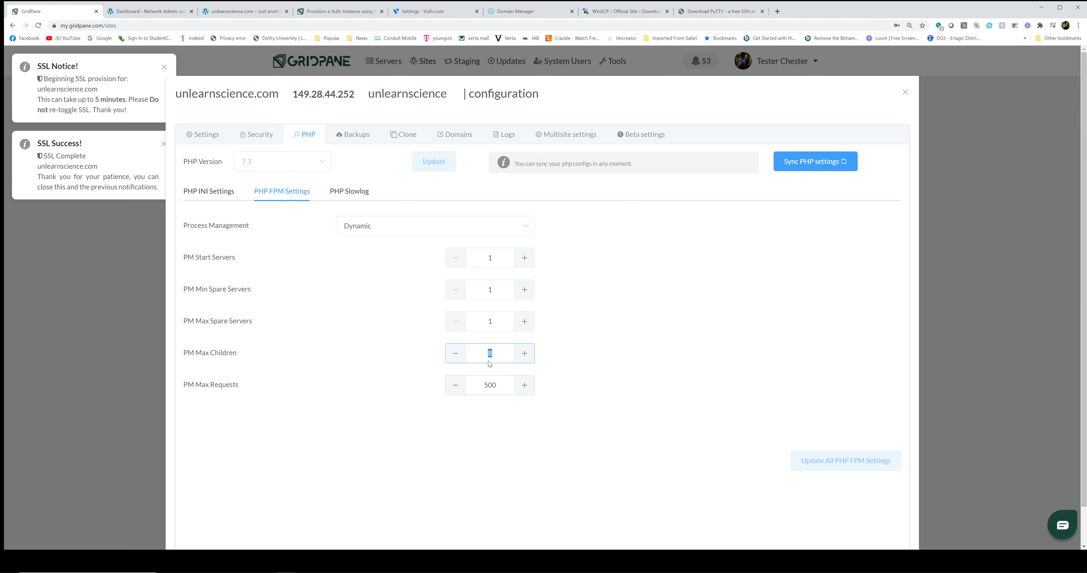
pyautogui.doubleClick(477, 385)
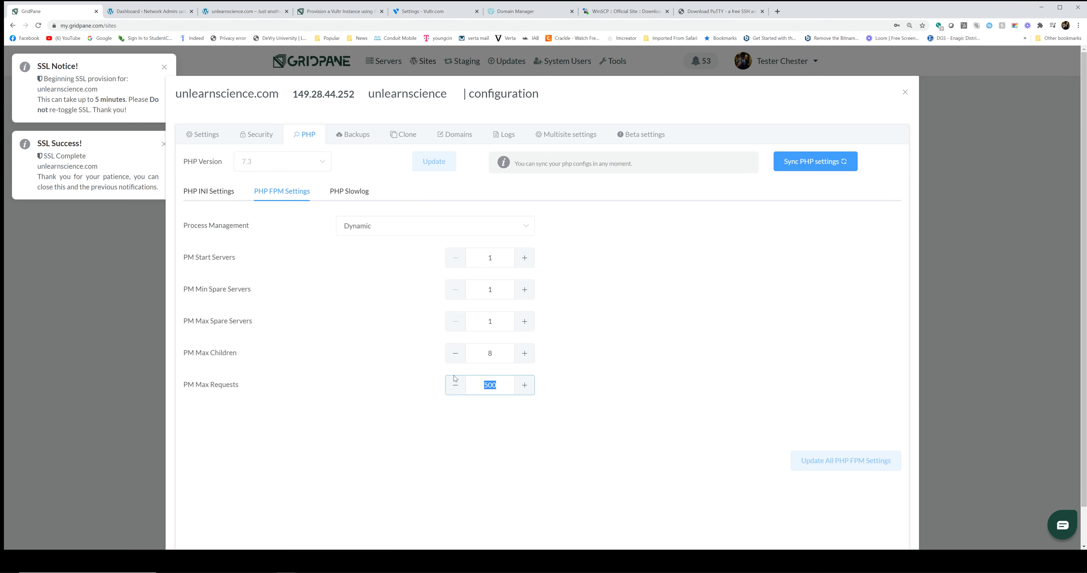
# Select Static process management in the PHP FPM settings and examine its PM Max Children and PM Max Requests values
pyautogui.click(373, 228)
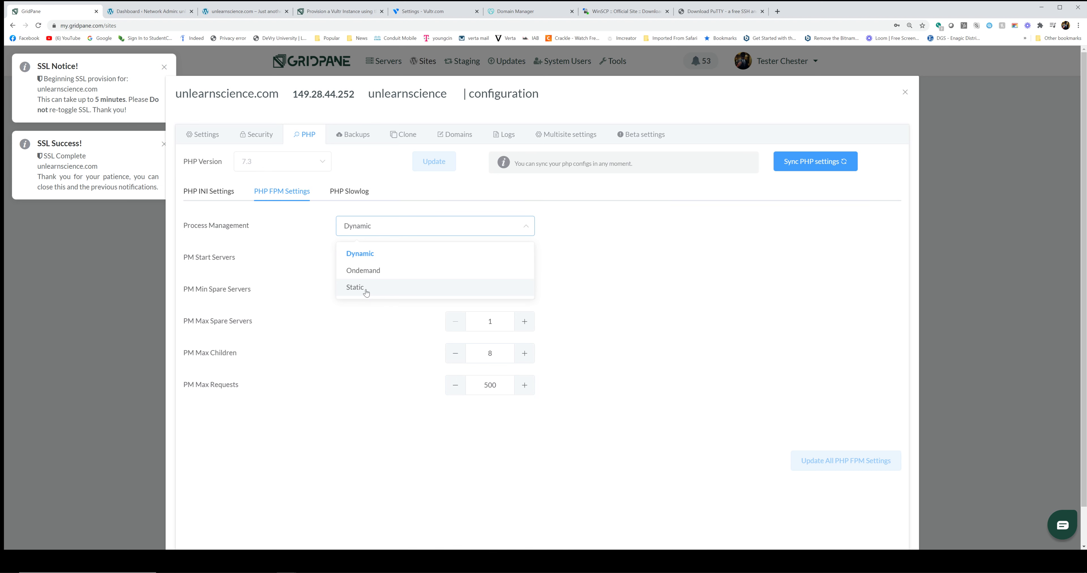
pyautogui.click(369, 287)
pyautogui.click(507, 258)
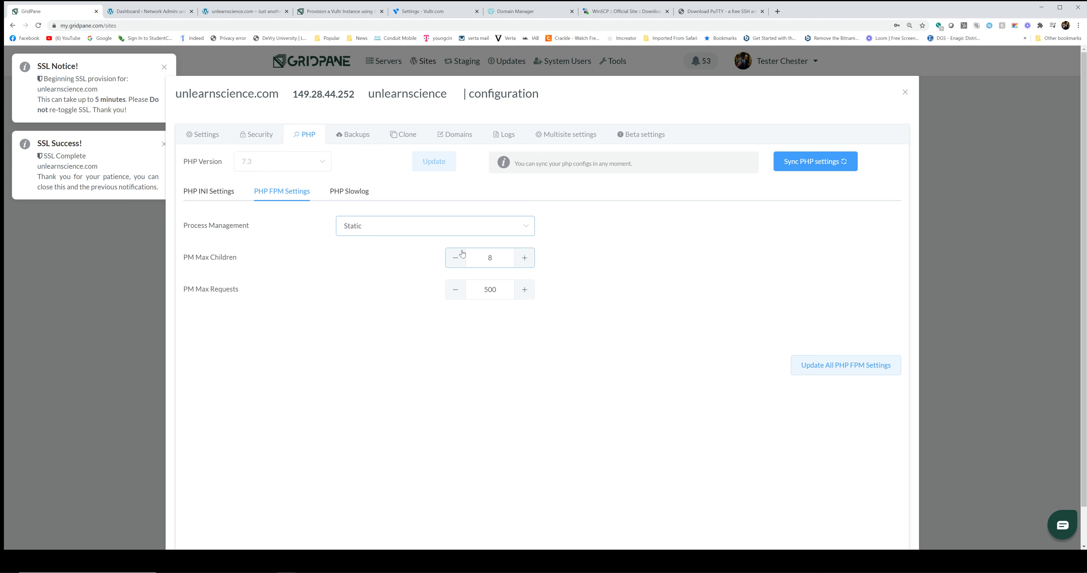
pyautogui.doubleClick(490, 257)
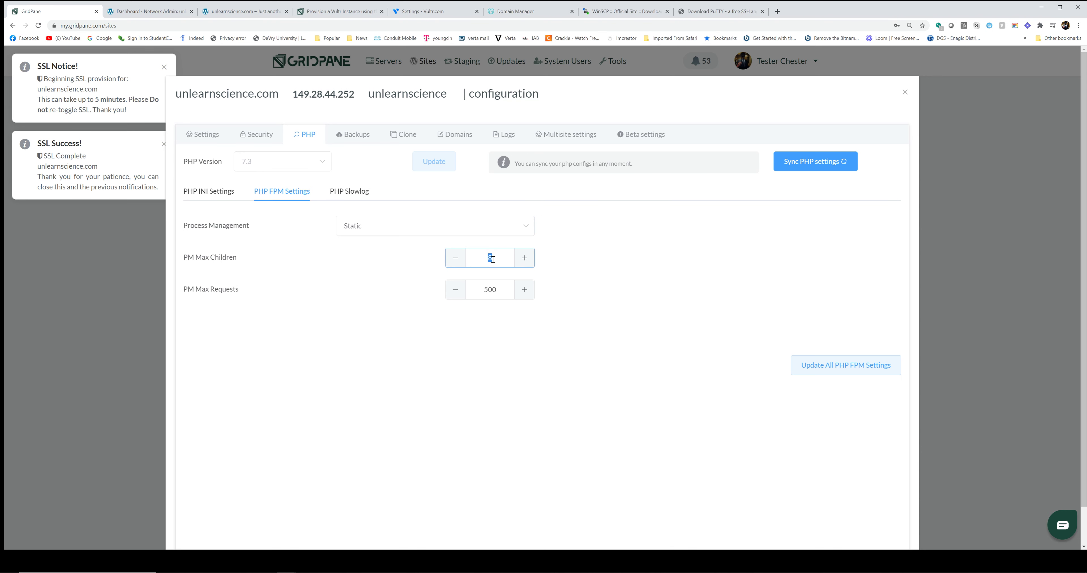
pyautogui.doubleClick(508, 288)
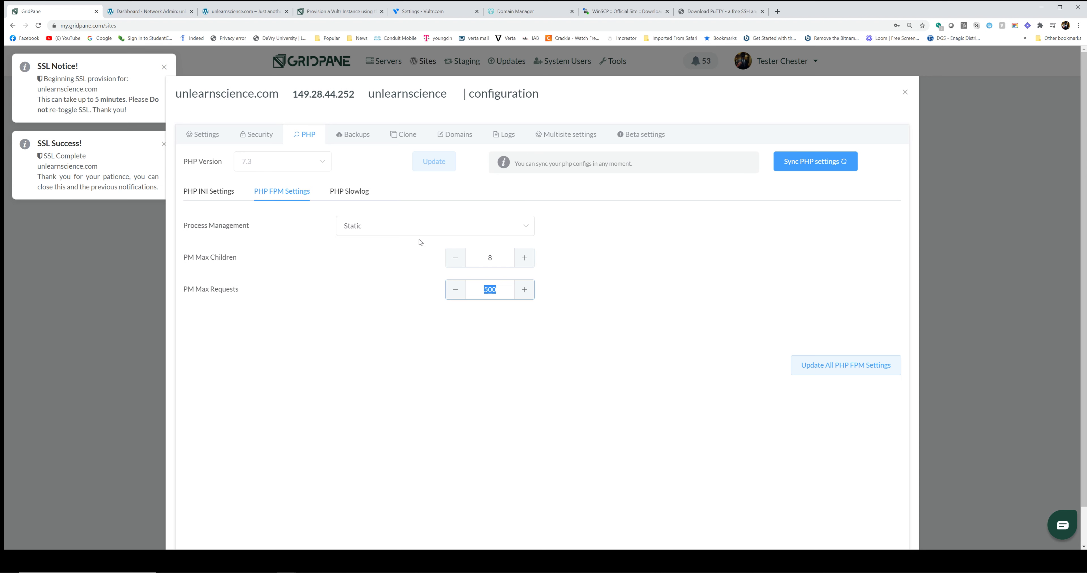
# Select Ondemand process management and examine its PM Process Idle Timeout setting, without updating the PHP FPM settings
pyautogui.click(368, 234)
pyautogui.click(358, 270)
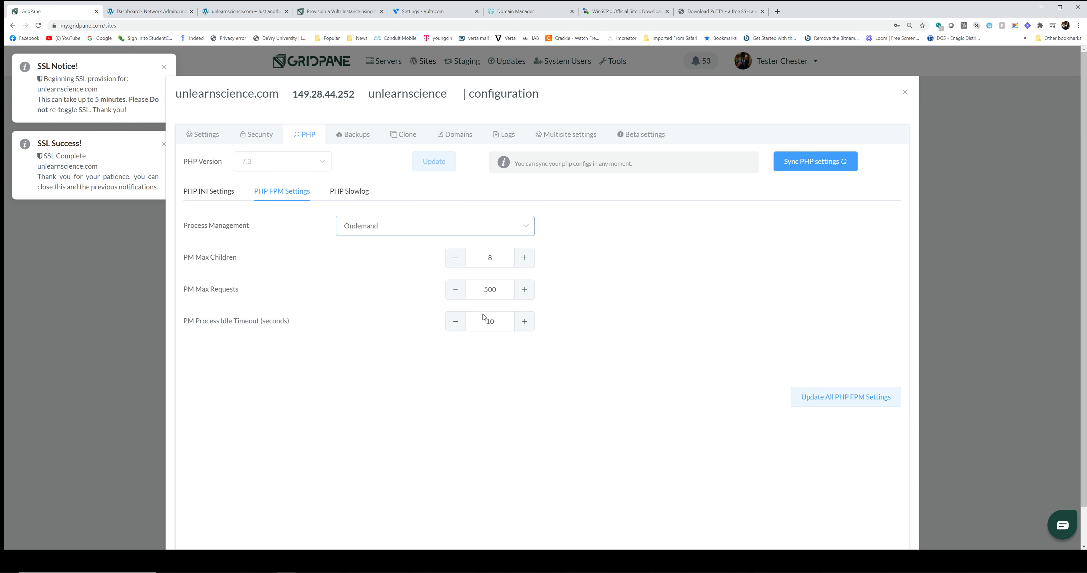
pyautogui.moveTo(485, 324); pyautogui.dragTo(496, 322)
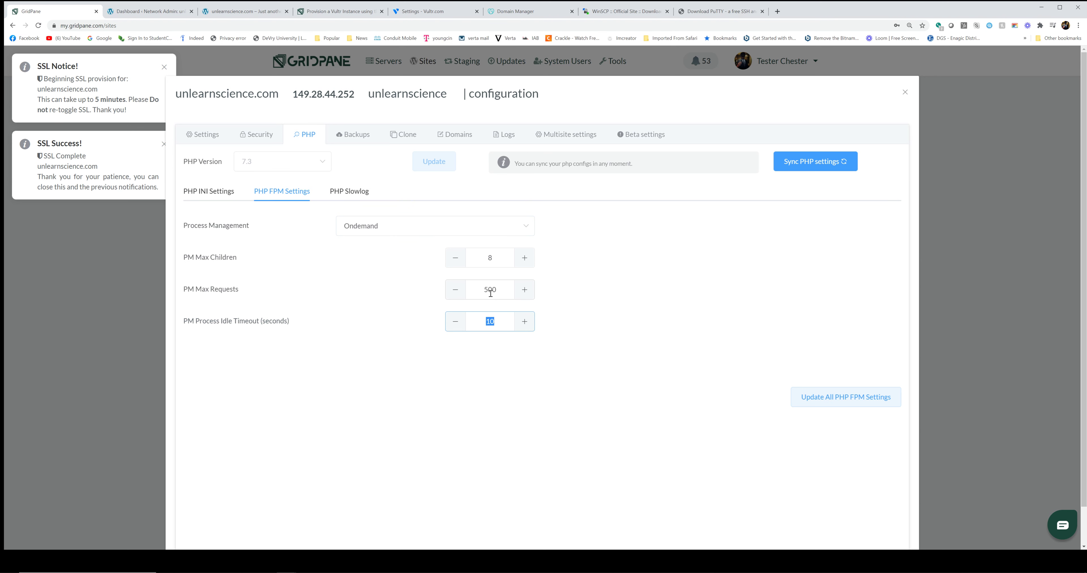
pyautogui.click(371, 228)
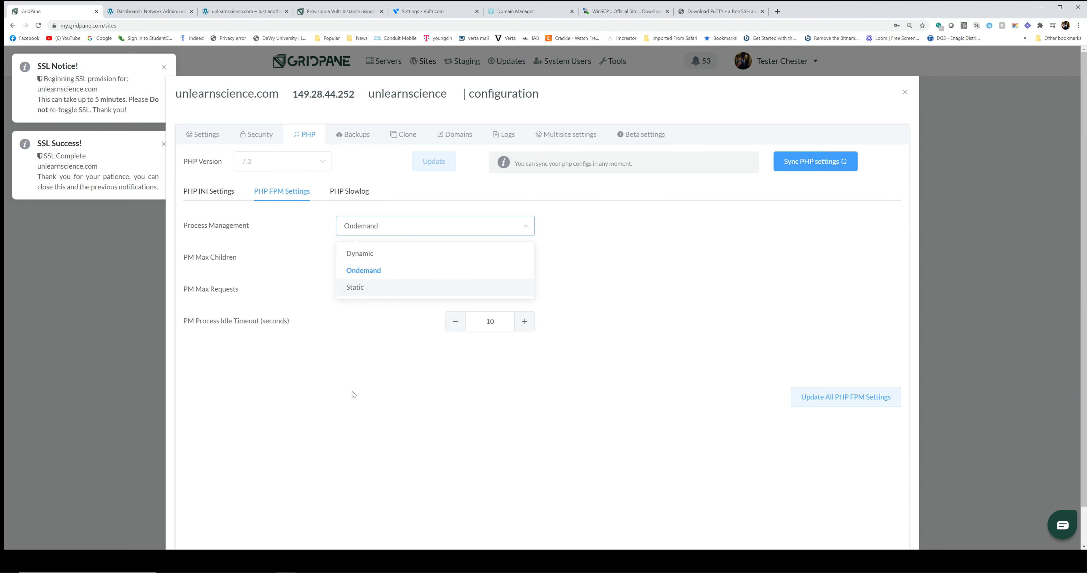
pyautogui.click(377, 307)
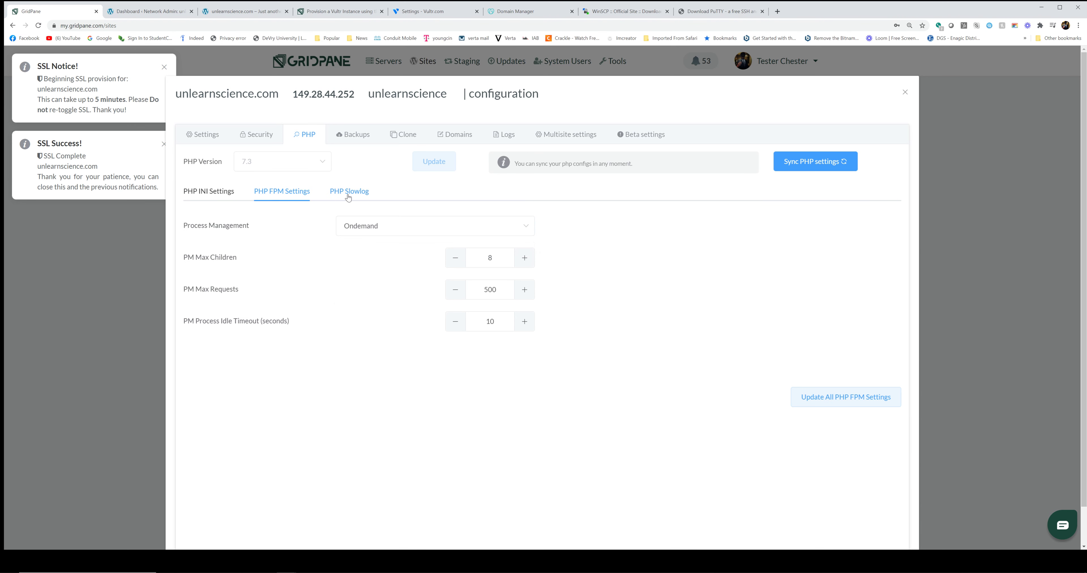
# Look through the site's Backups, Clone, Domains and Logs settings, and check the domain's DNS management page in GoDaddy
pyautogui.click(354, 134)
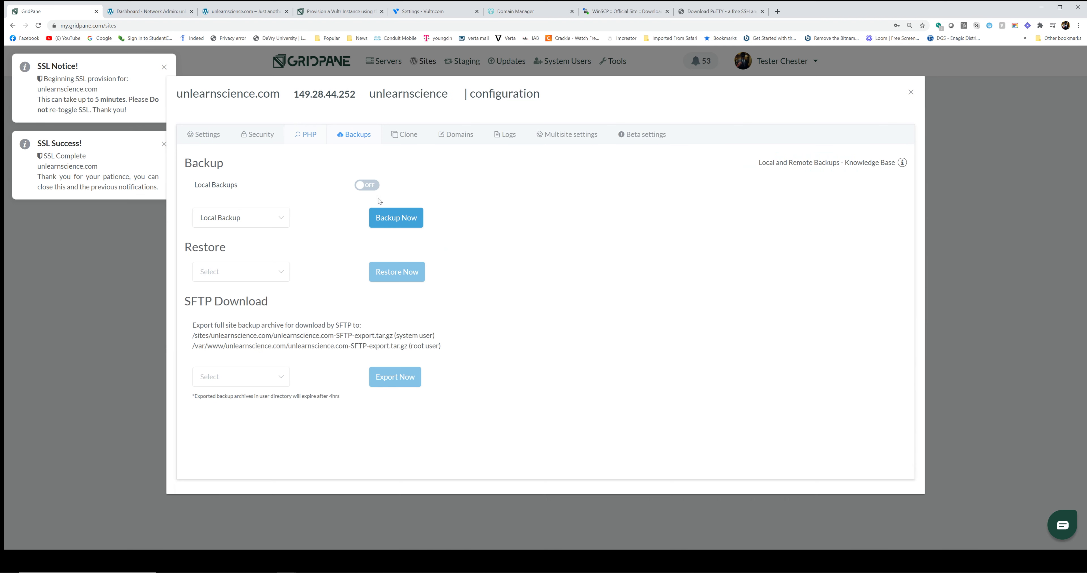
pyautogui.moveTo(504, 432); pyautogui.dragTo(187, 160)
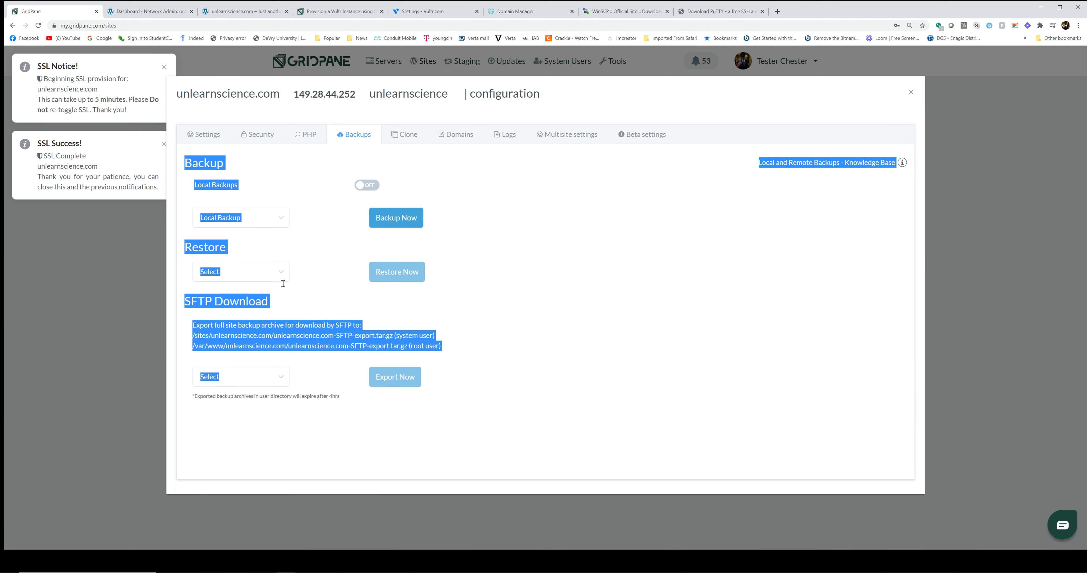
pyautogui.click(400, 136)
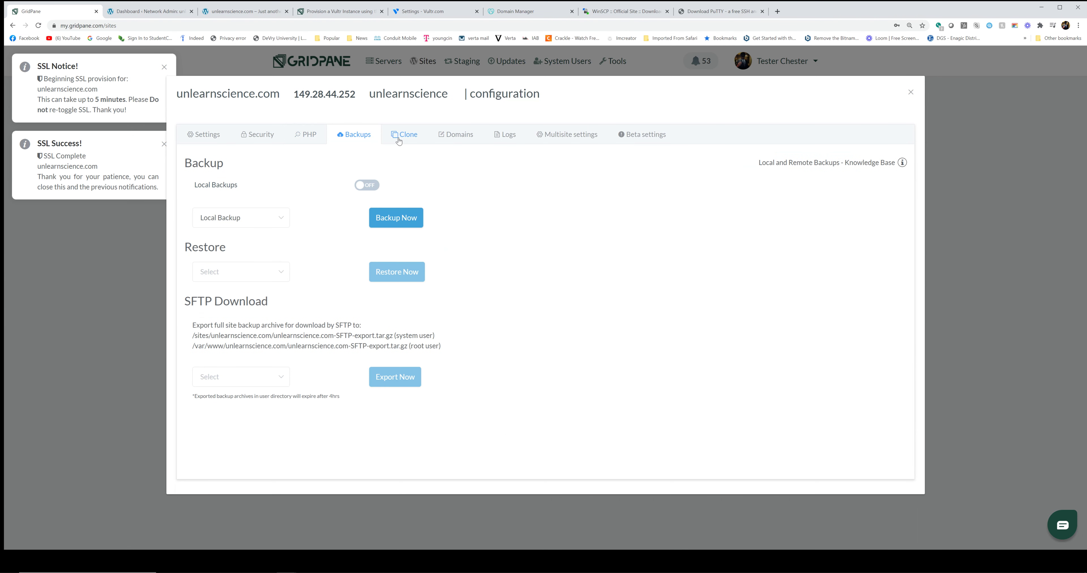
pyautogui.moveTo(326, 293); pyautogui.dragTo(490, 353)
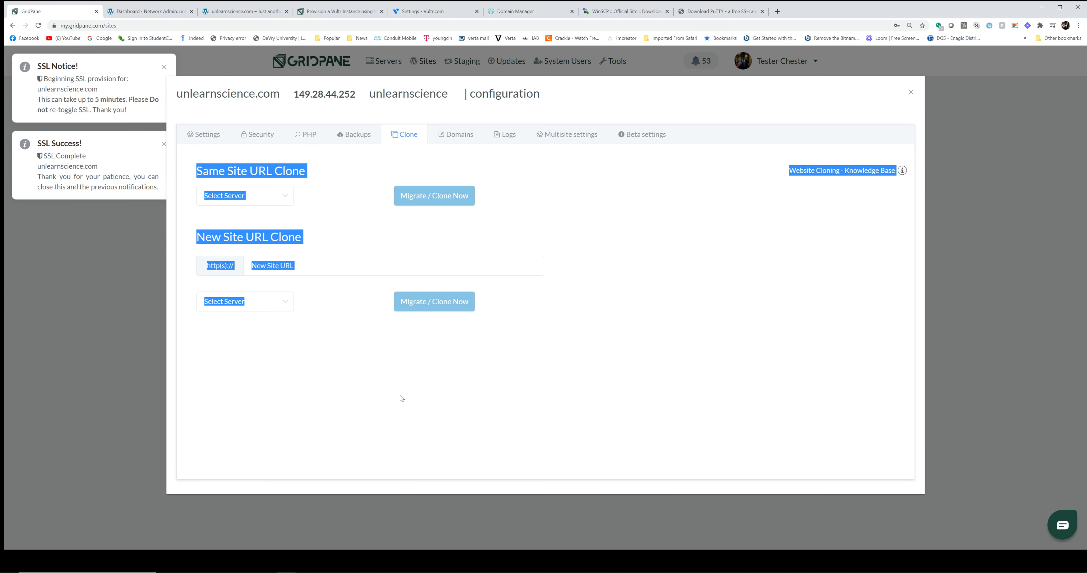
pyautogui.click(186, 167)
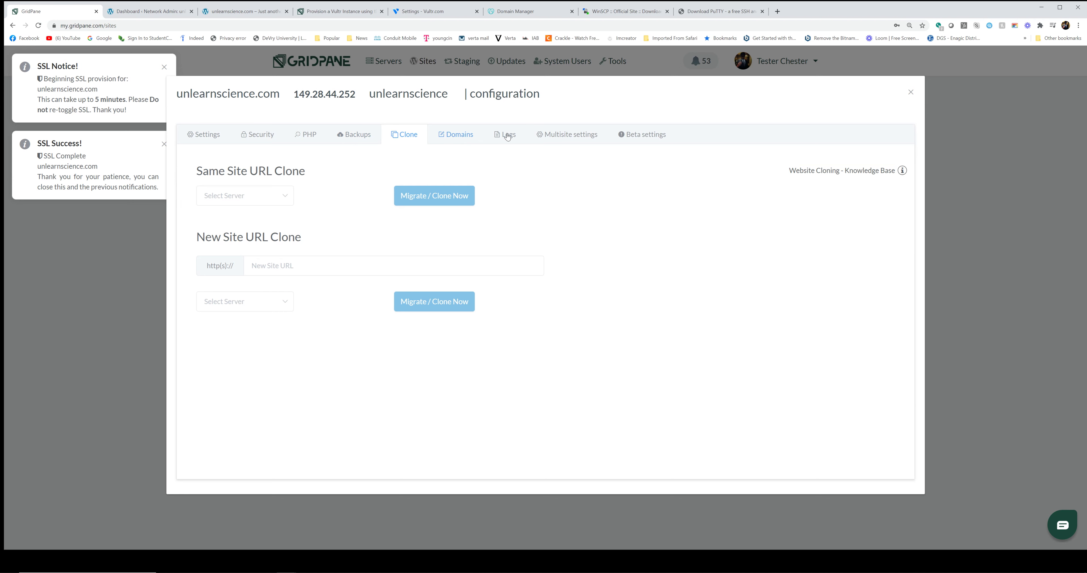
pyautogui.click(457, 134)
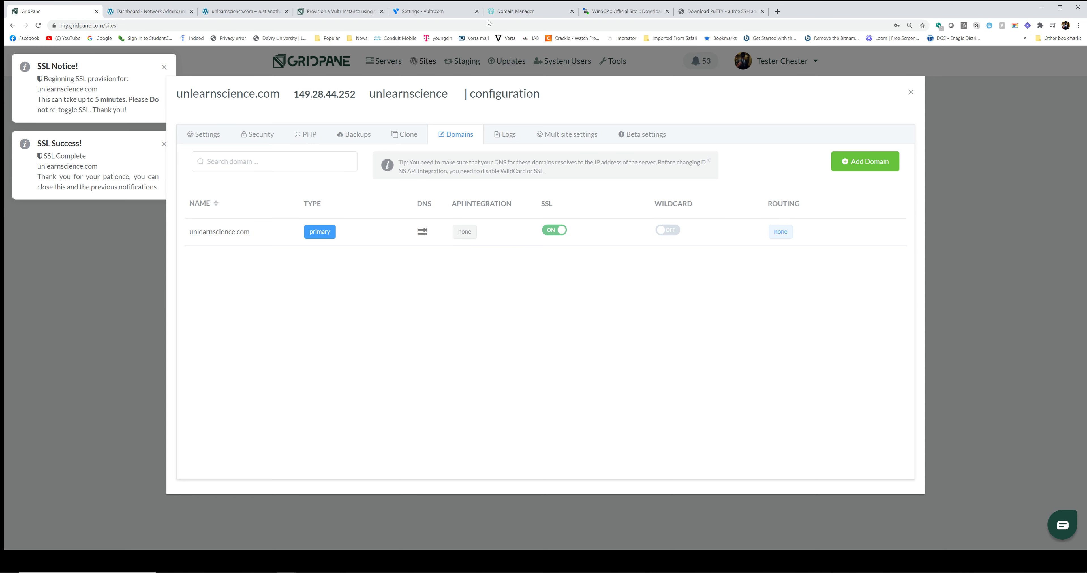
pyautogui.click(496, 15)
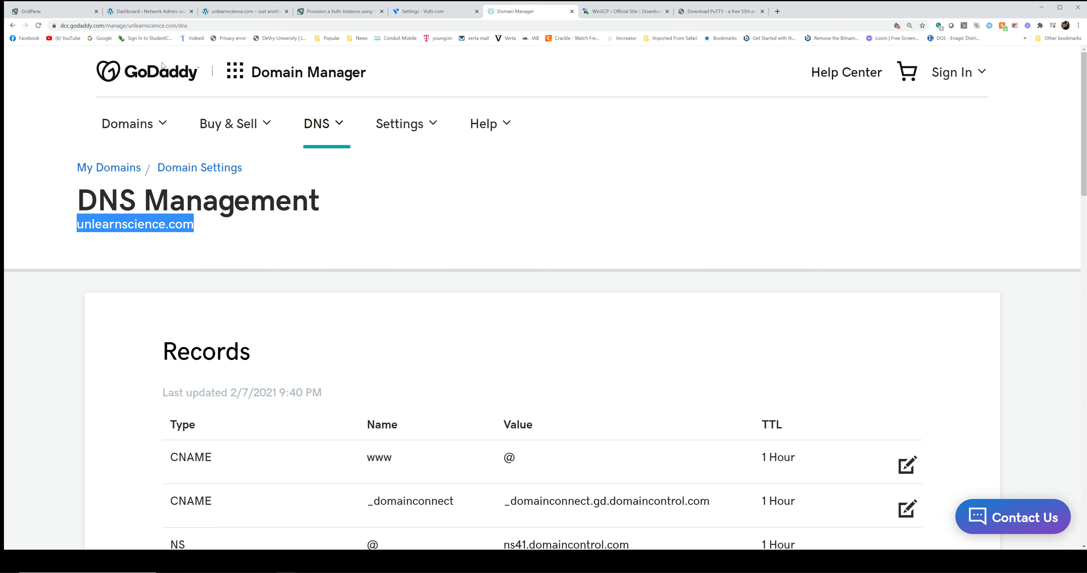
pyautogui.click(70, 16)
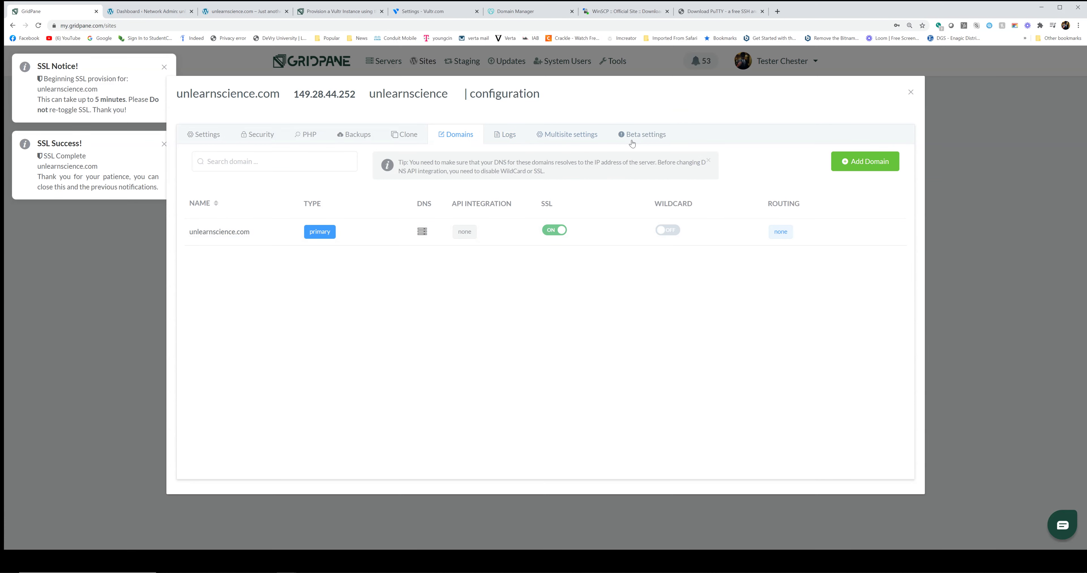
pyautogui.click(511, 139)
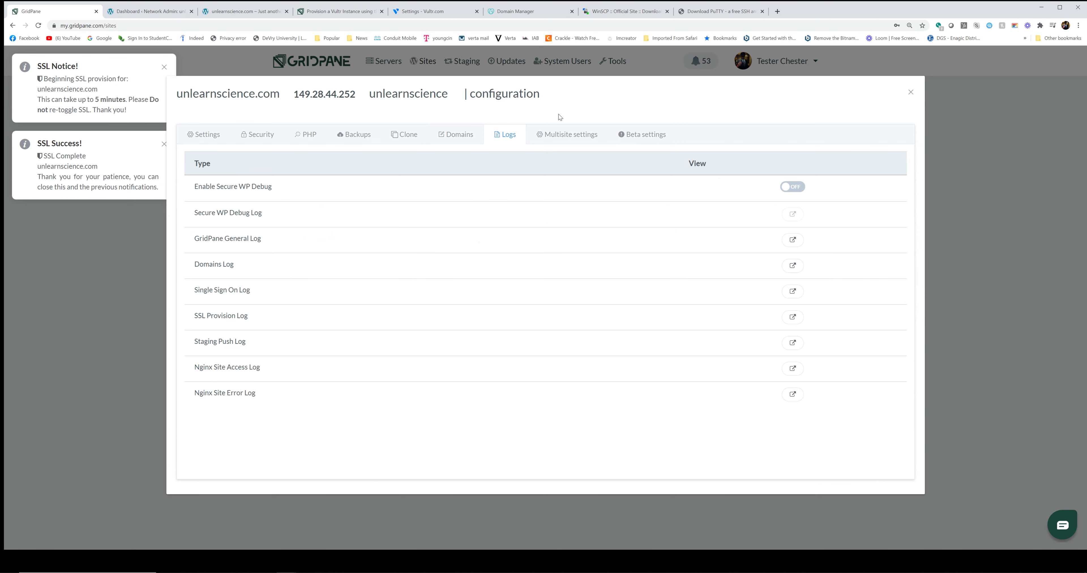
# Turn off Automatic Updates in the site's beta settings
pyautogui.click(643, 135)
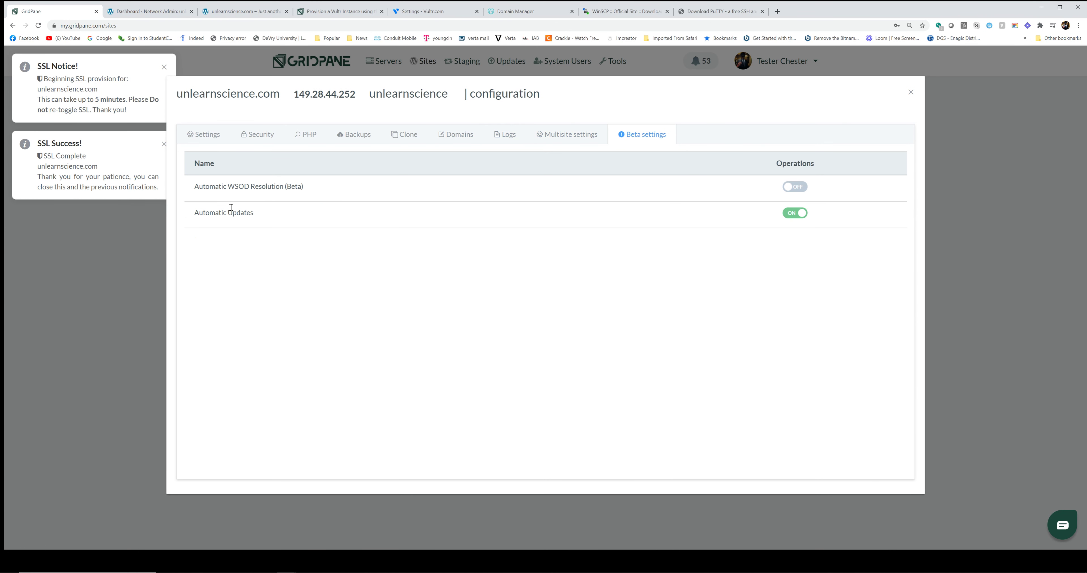
pyautogui.click(796, 214)
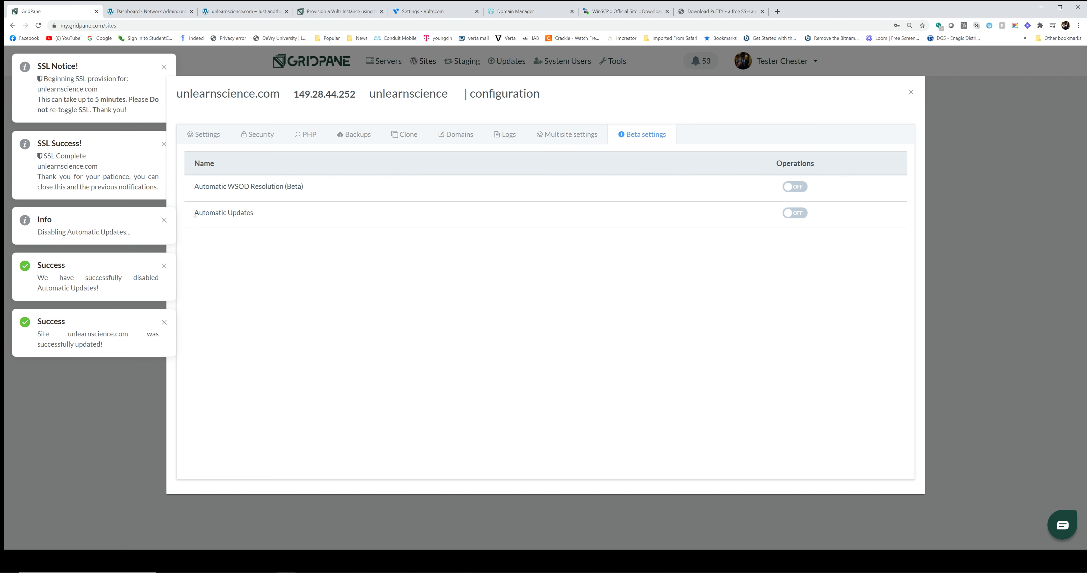
pyautogui.moveTo(195, 213); pyautogui.dragTo(255, 217)
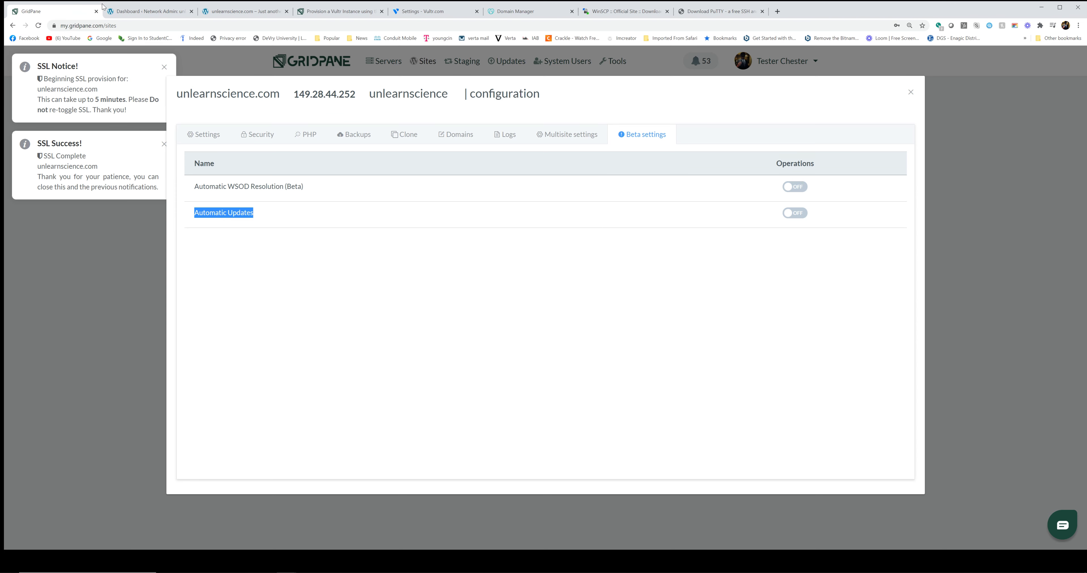
# Switch to the WordPress network admin dashboard of unlearnscience.com
pyautogui.hotkey('ctrl', 'Tab')
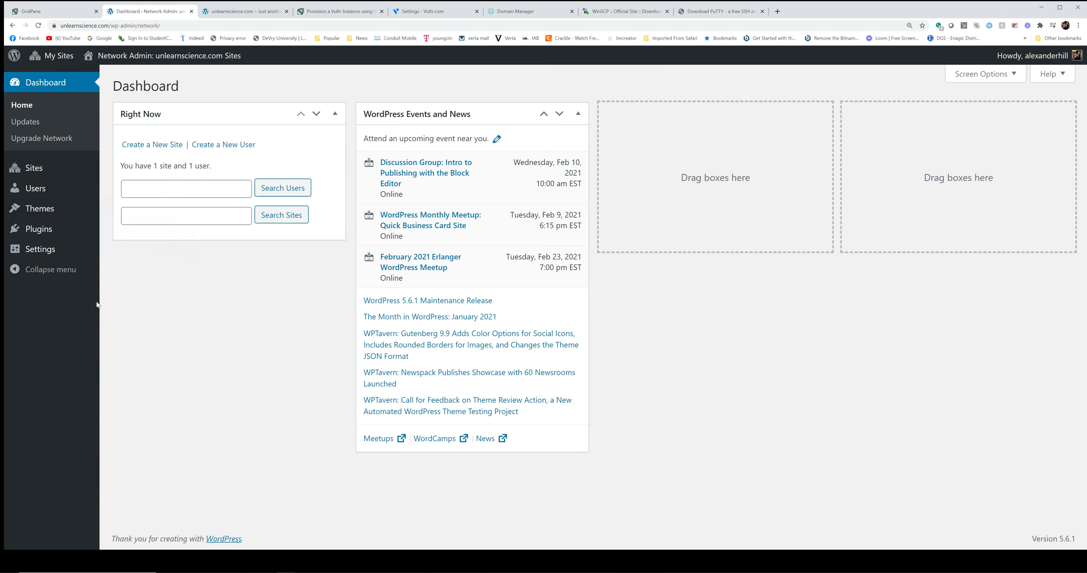